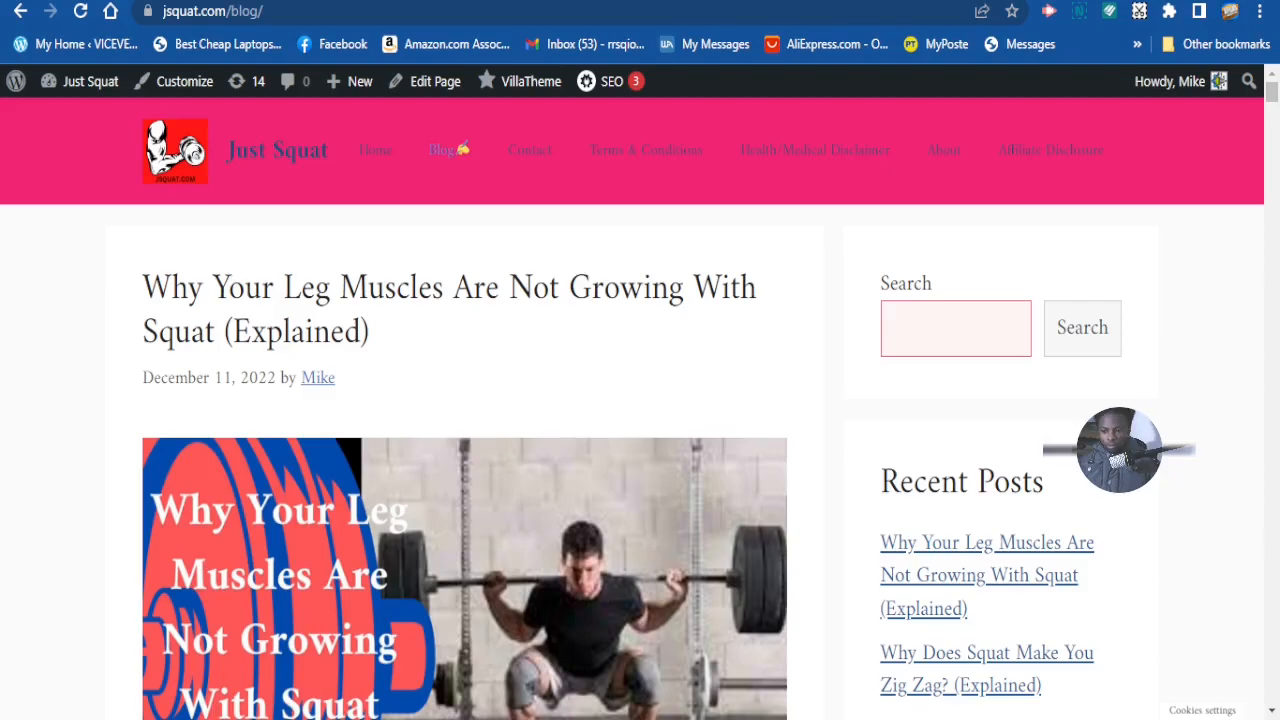
# - Scroll up and down through the current admin page
pyautogui.scroll(-4, 1080, 330)
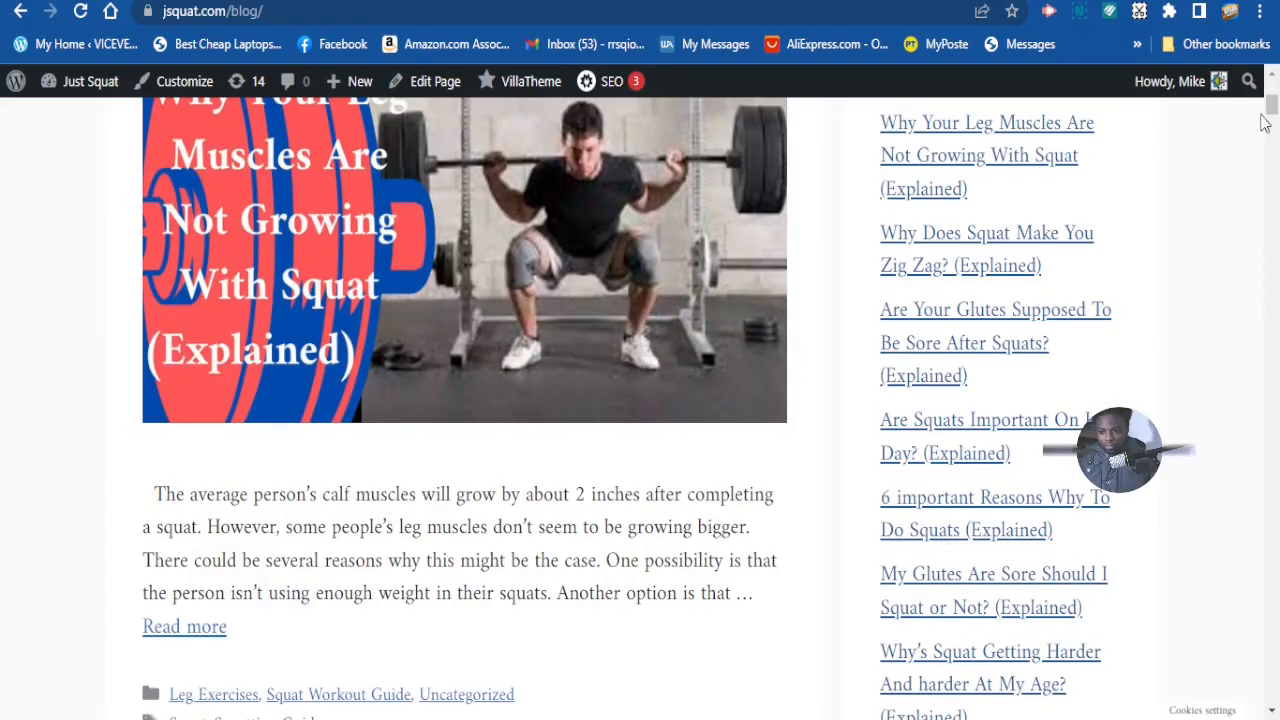
pyautogui.moveTo(1272, 110); pyautogui.dragTo(1272, 700)
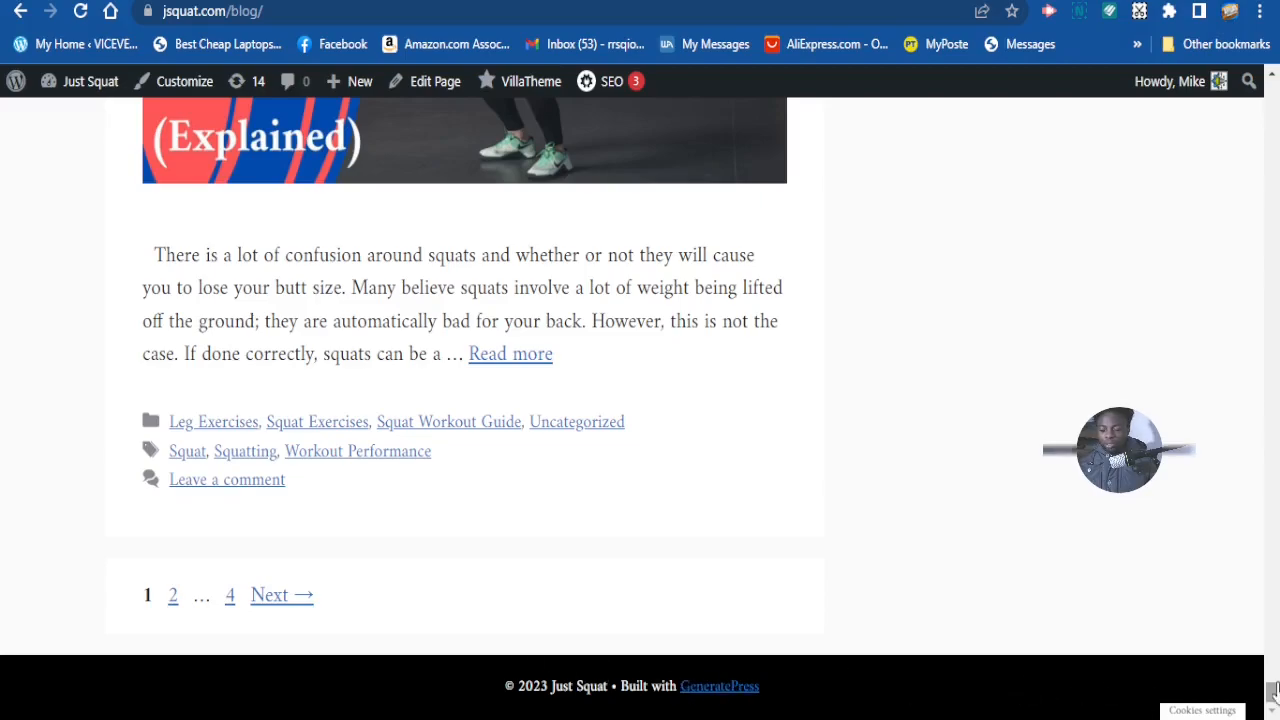
pyautogui.moveTo(1273, 694); pyautogui.dragTo(1271, 90)
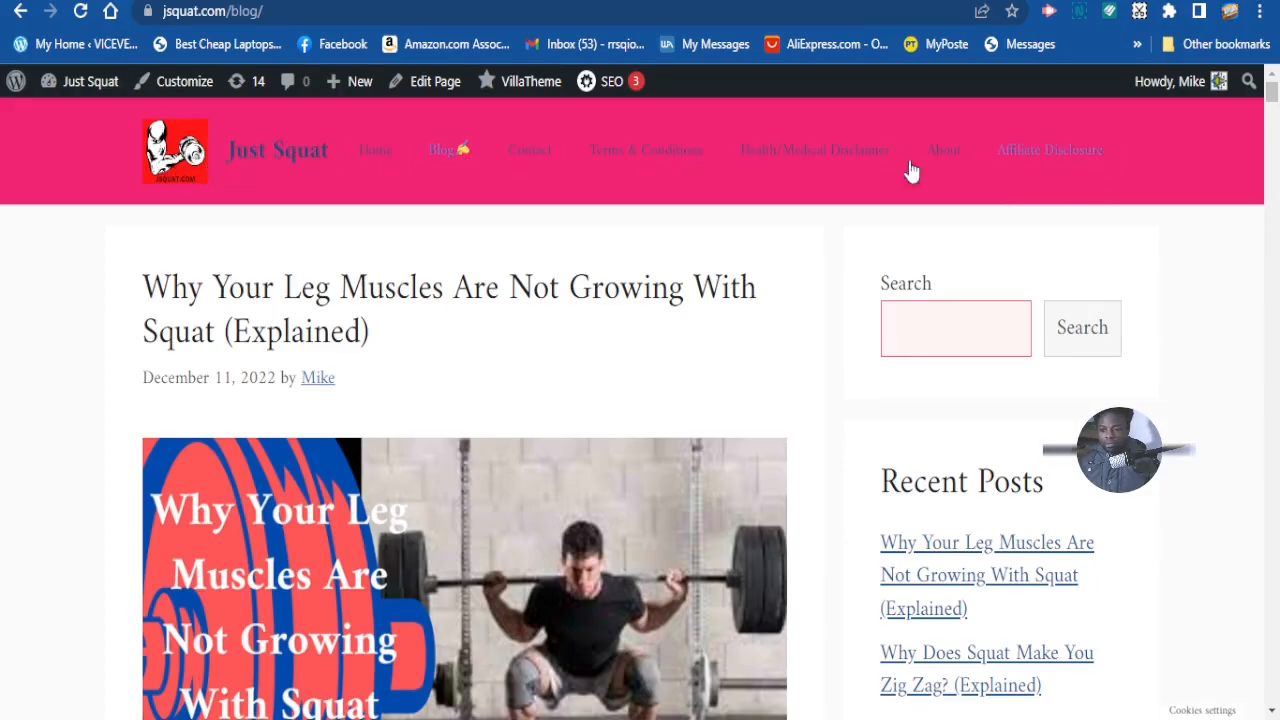
pyautogui.scroll(-5, 908, 340)
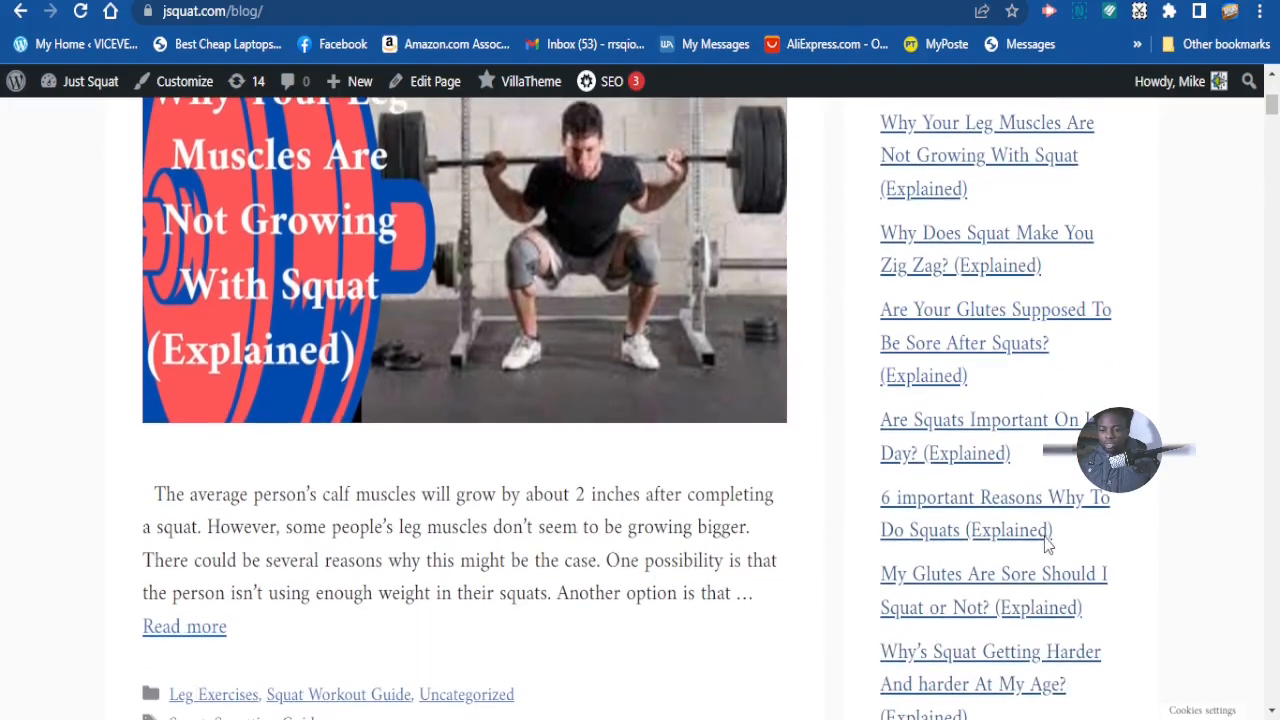
pyautogui.scroll(2, 970, 535)
pyautogui.scroll(-3, 1000, 470)
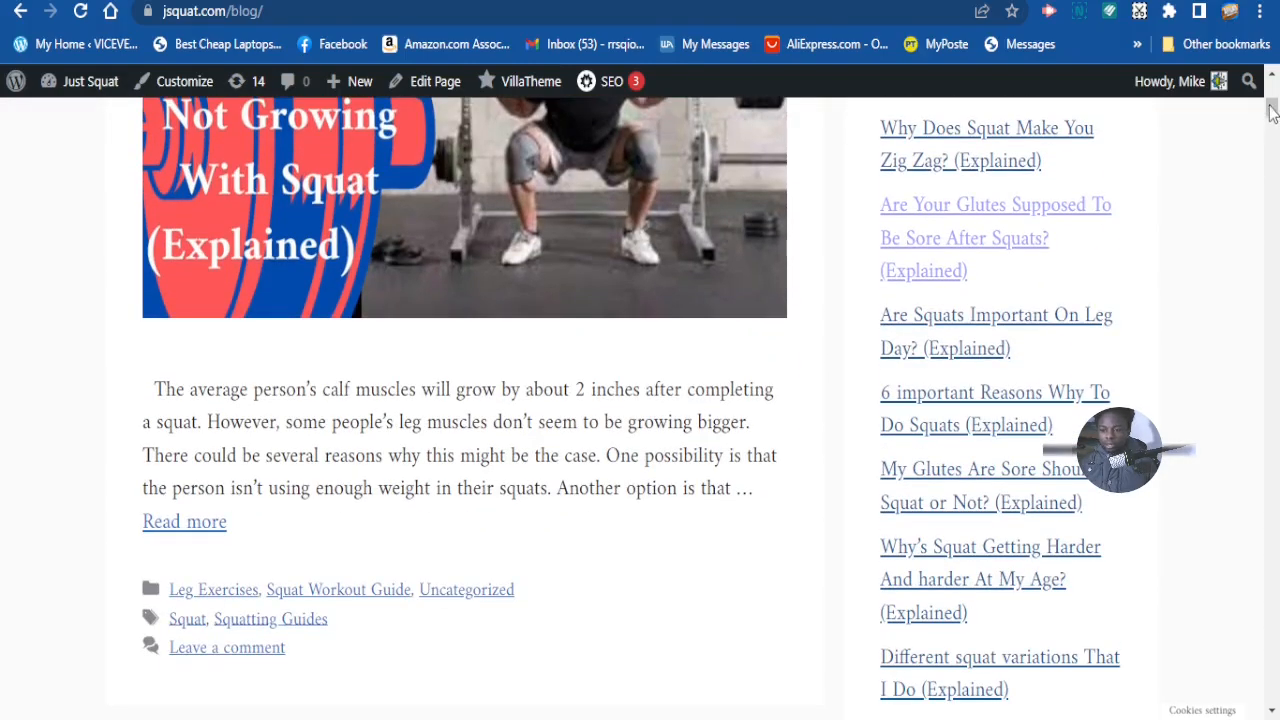
pyautogui.moveTo(1272, 108); pyautogui.dragTo(1260, 667)
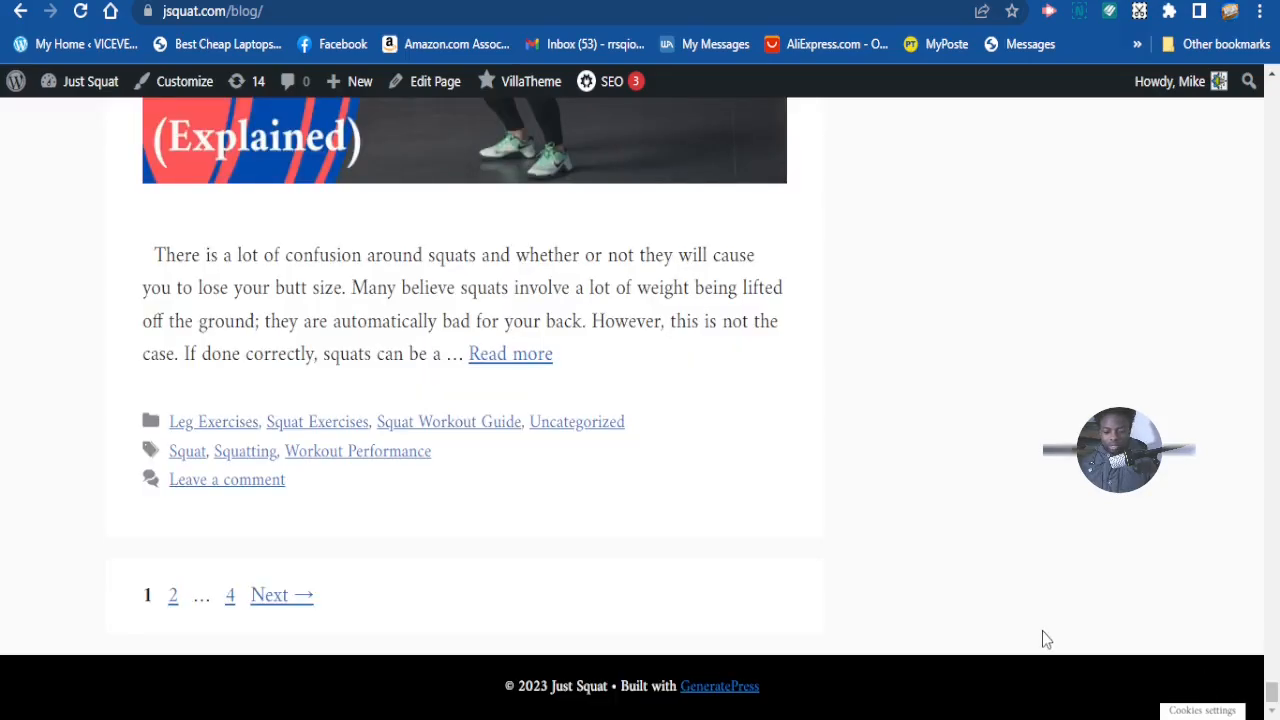
pyautogui.scroll(1, 1274, 690)
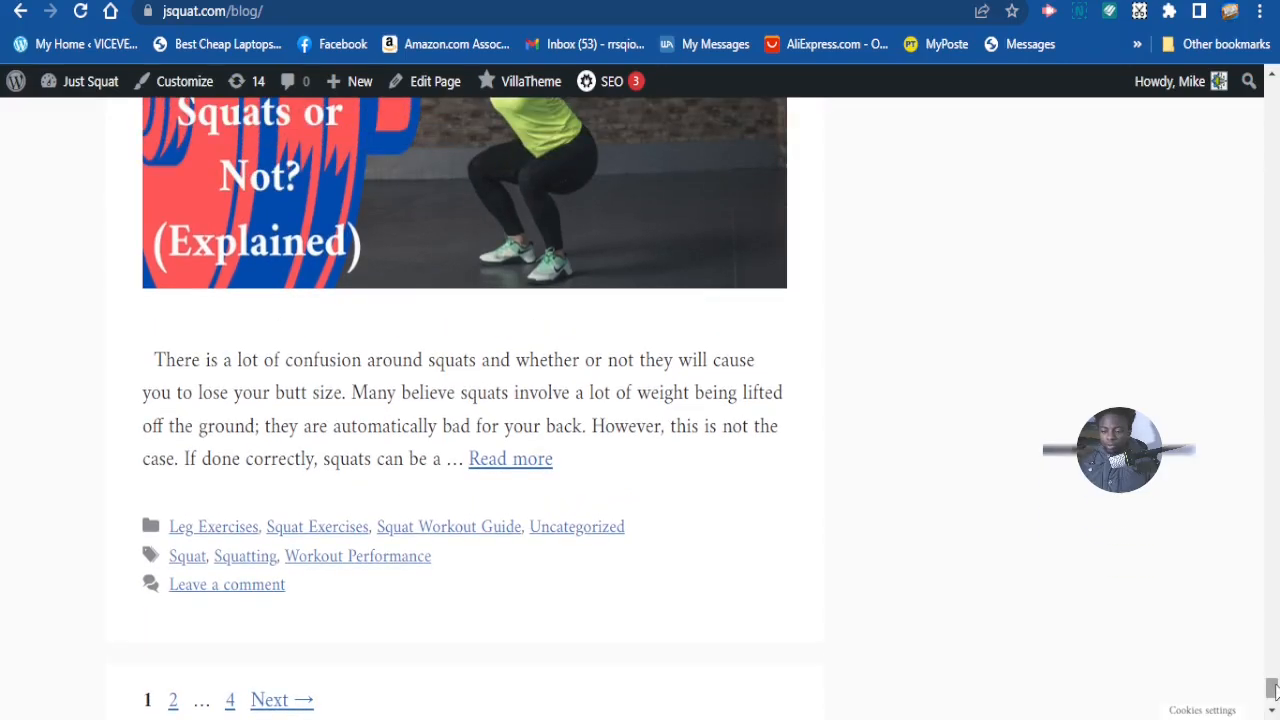
pyautogui.moveTo(1274, 690); pyautogui.dragTo(1272, 405)
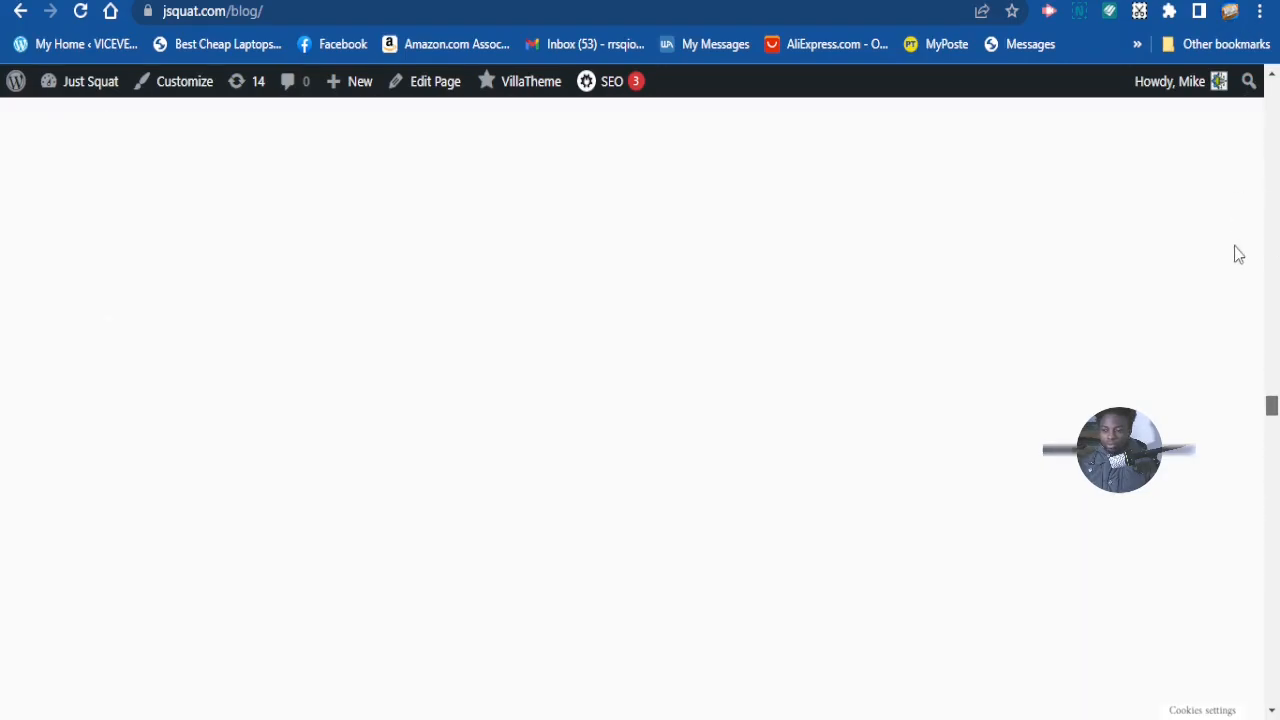
# - Go to Menus from the site-name dropdown and scroll to the MAIN MENU structure
pyautogui.moveTo(92, 90)
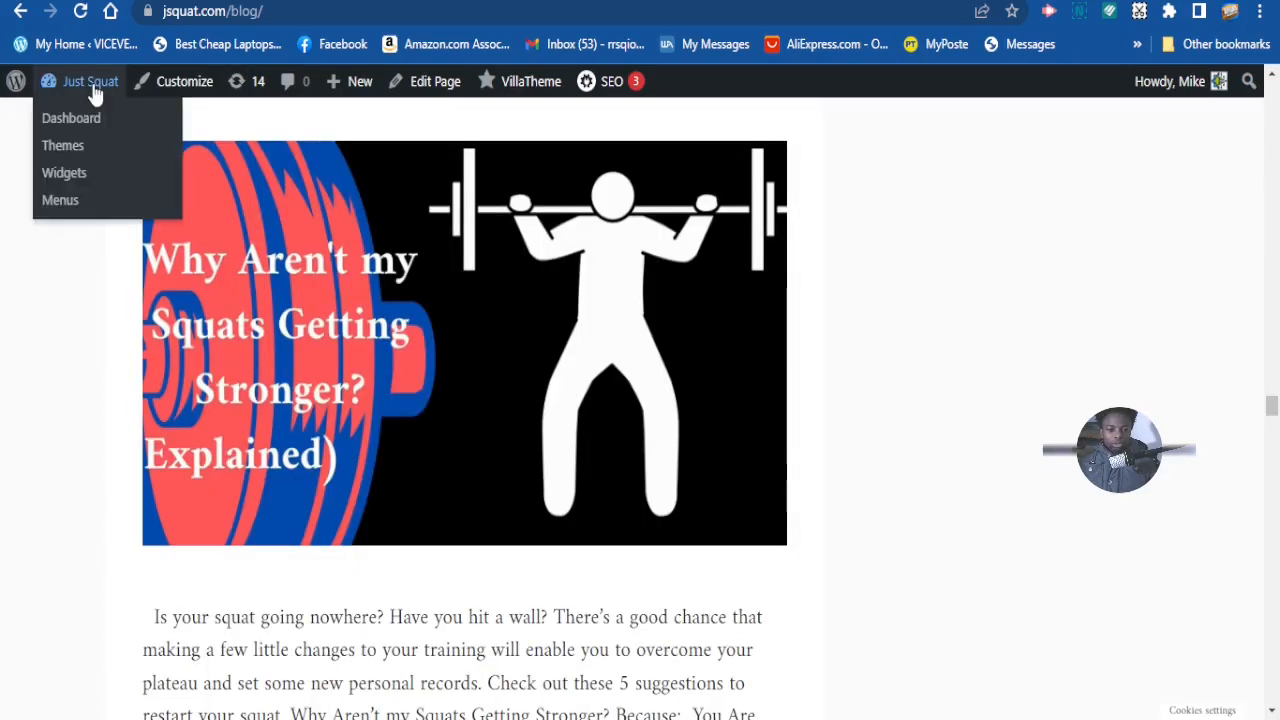
pyautogui.click(56, 201)
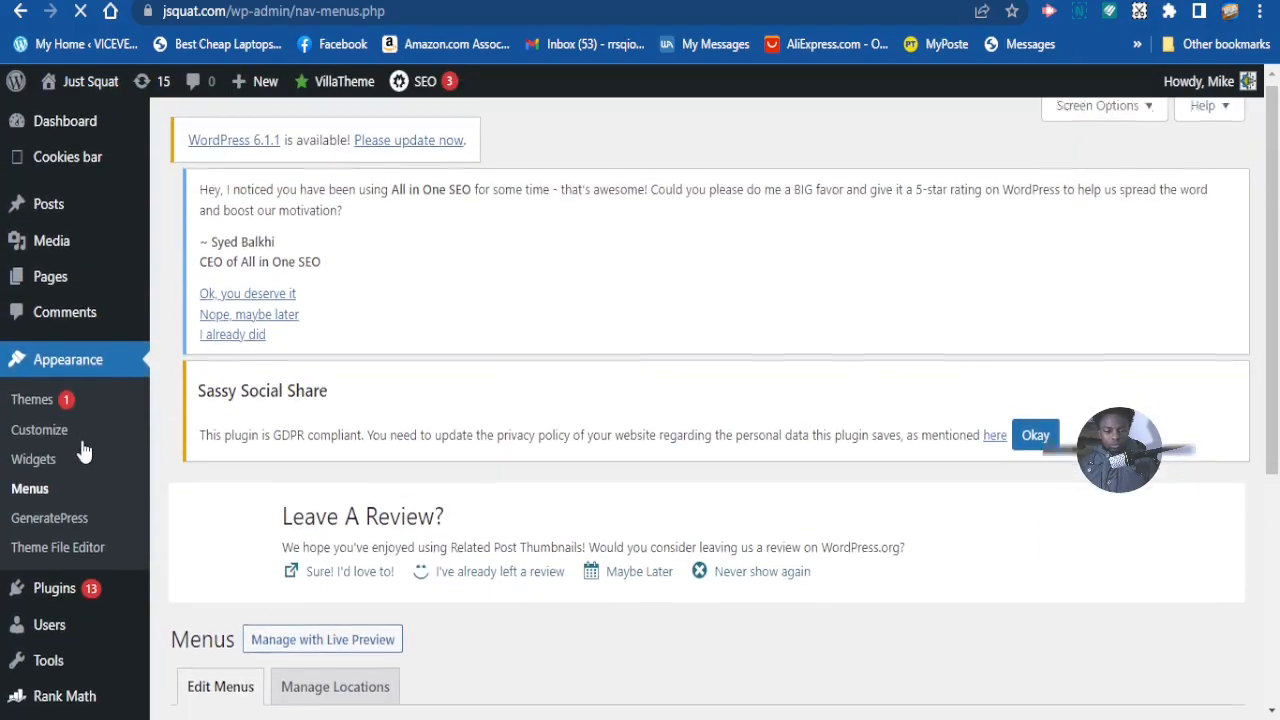
pyautogui.scroll(-6, 86, 449)
pyautogui.scroll(-1, 187, 398)
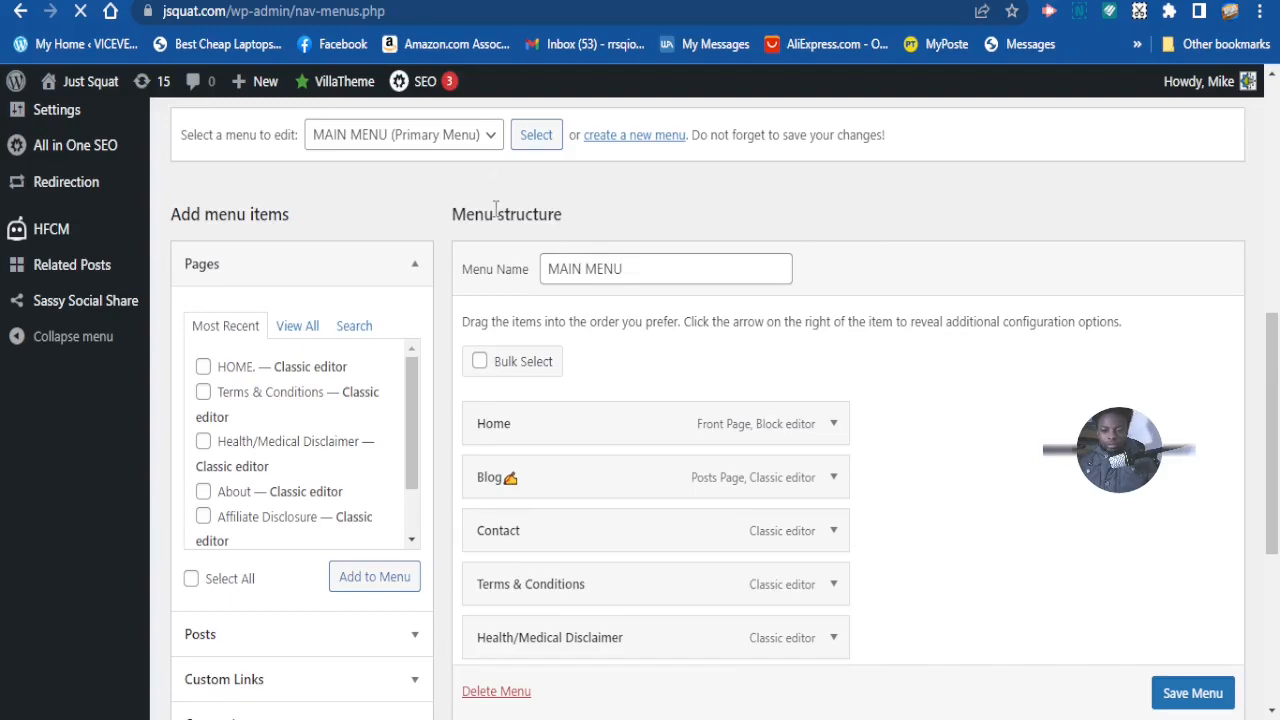
pyautogui.scroll(1, 495, 209)
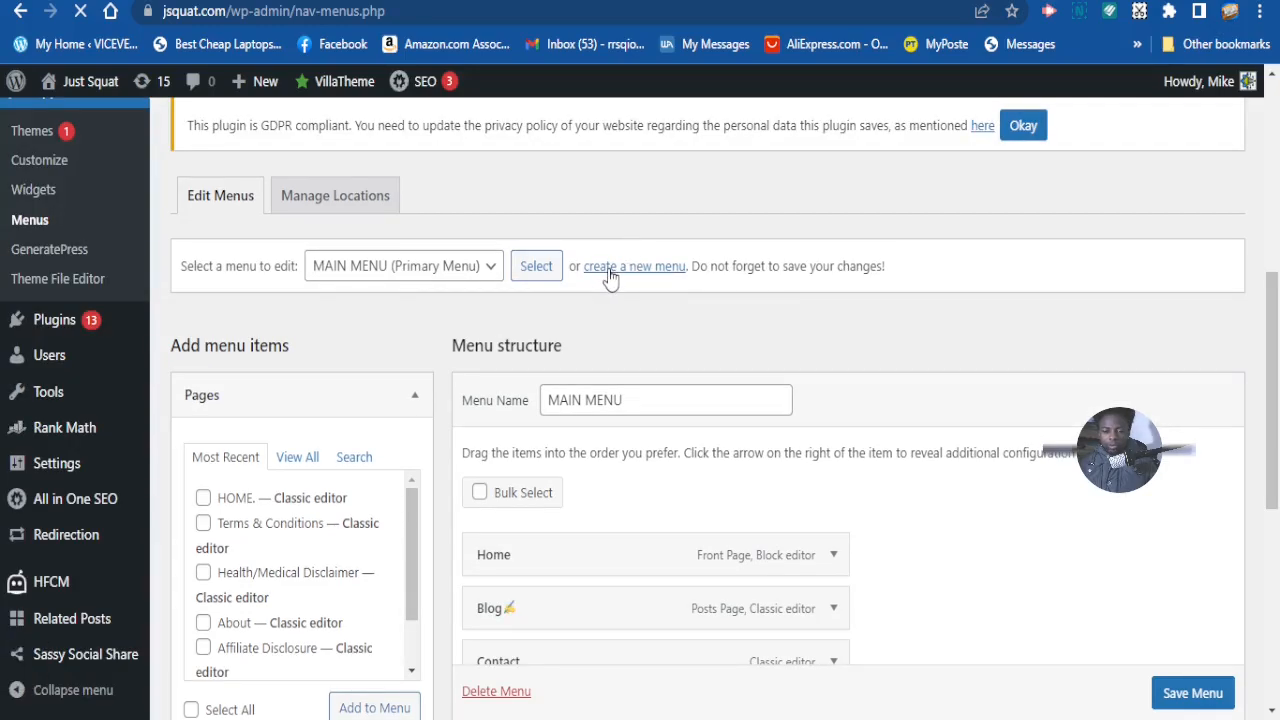
# - Start a new menu, name it FOOTER MENU, and create it
pyautogui.click(613, 268)
pyautogui.scroll(-3, 613, 278)
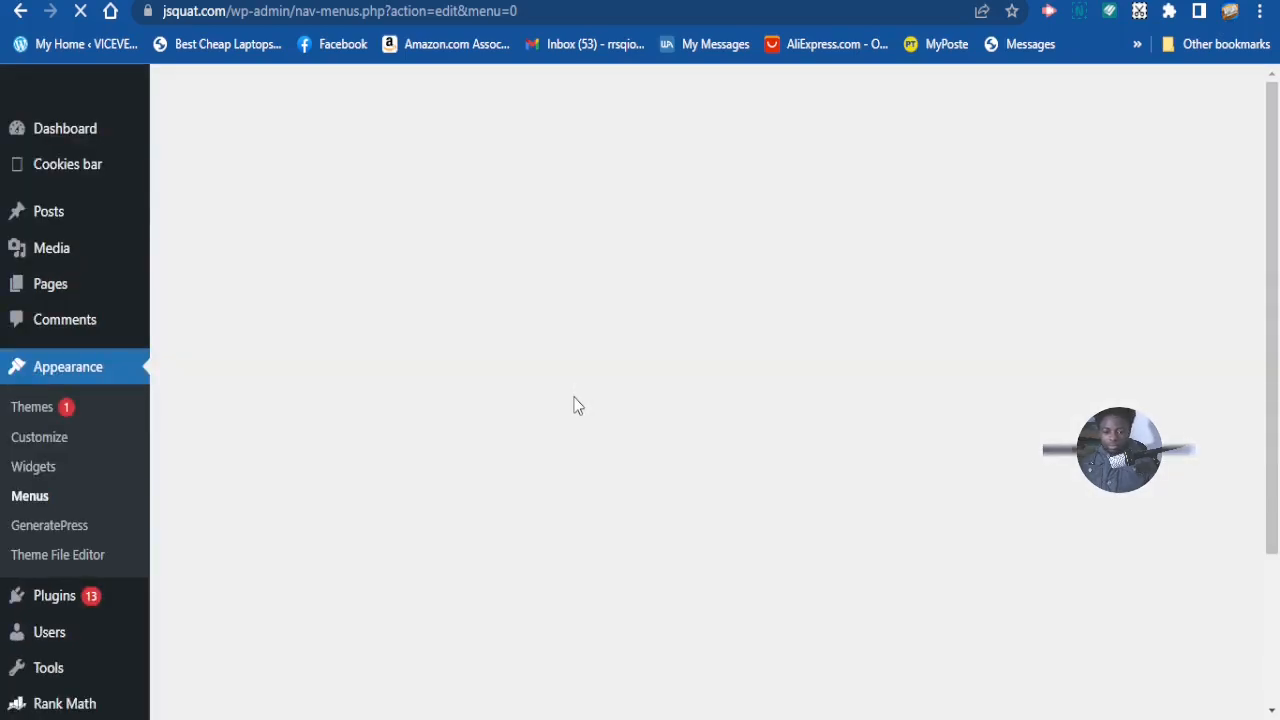
pyautogui.scroll(-5, 577, 400)
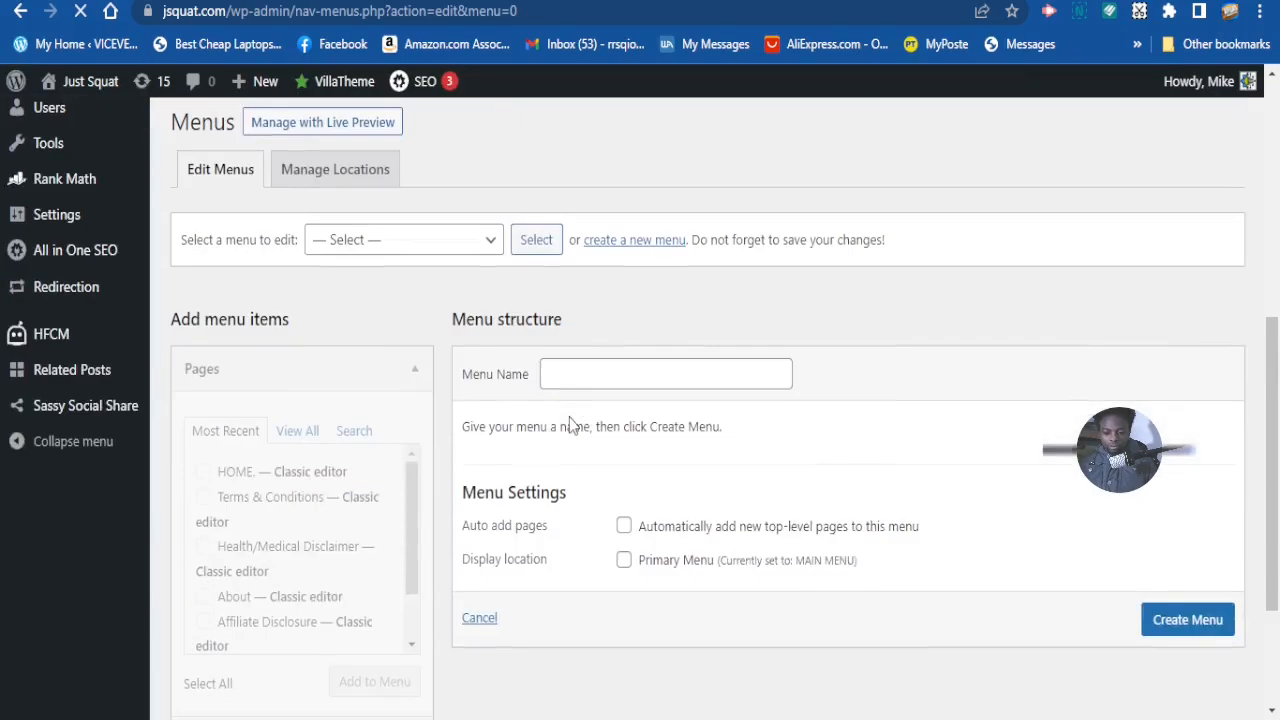
pyautogui.scroll(-2, 576, 316)
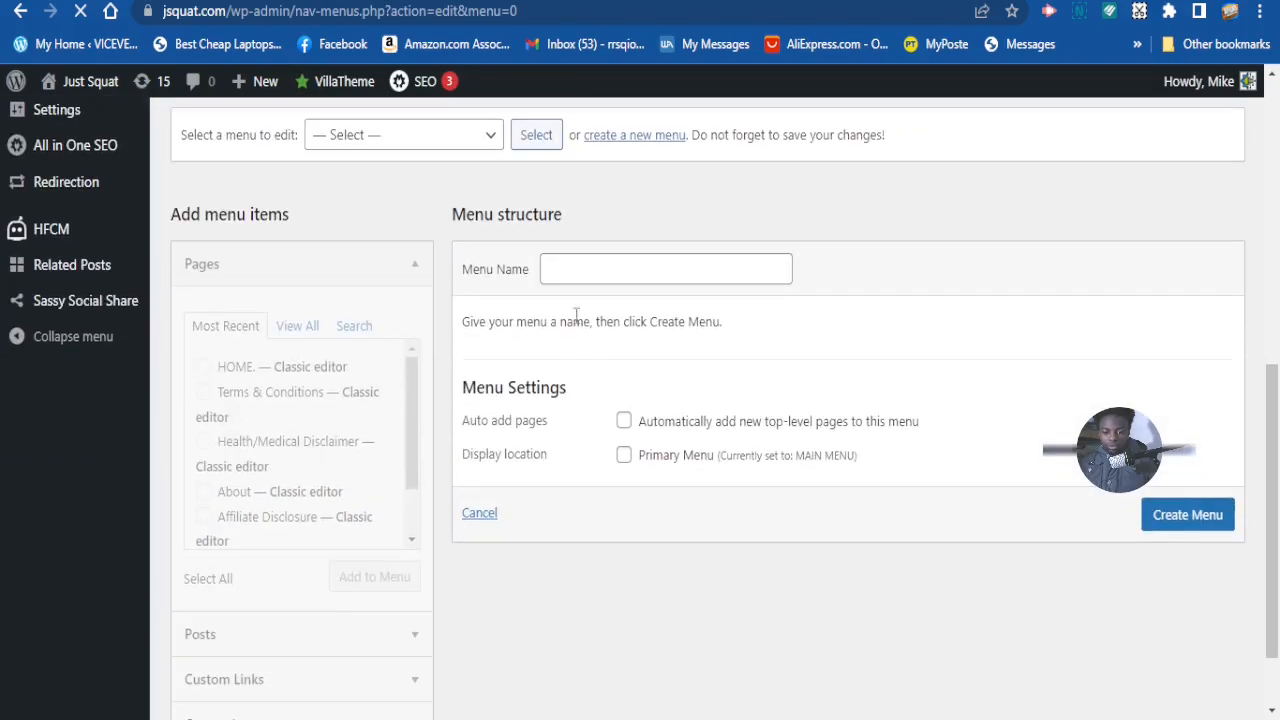
pyautogui.click(583, 269)
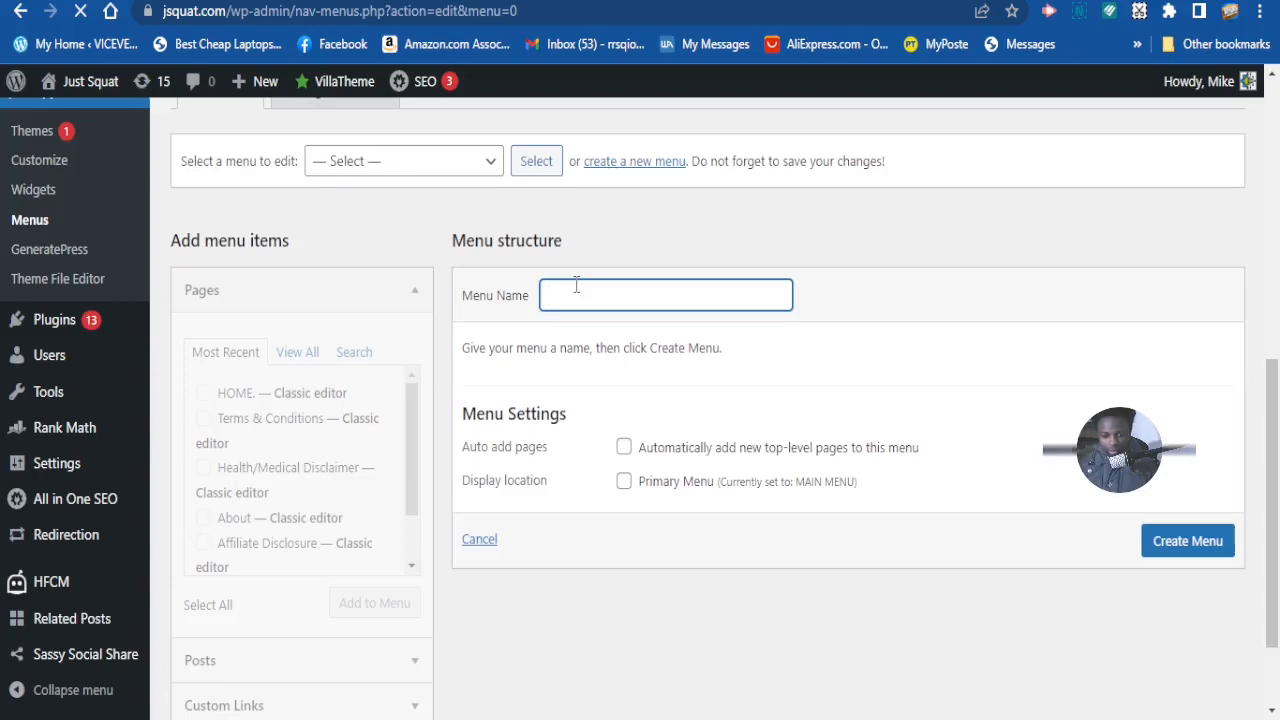
pyautogui.write('FOOTER MENU')
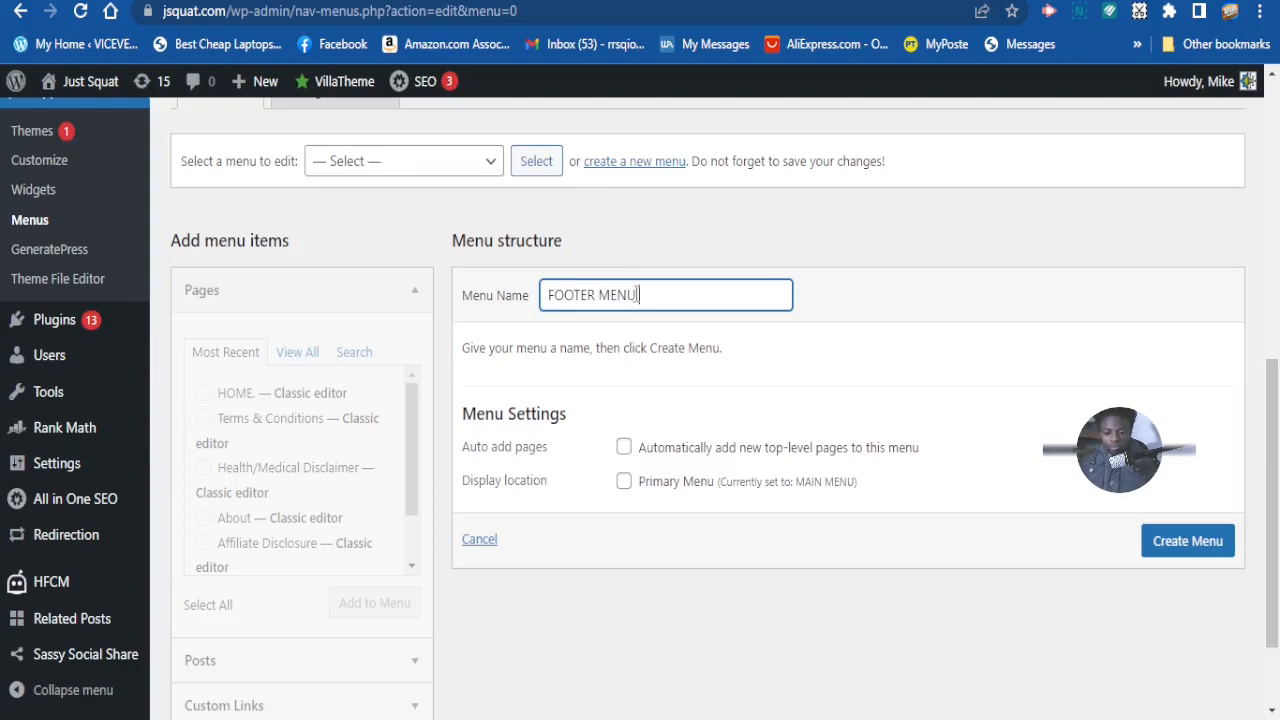
pyautogui.scroll(-1, 658, 322)
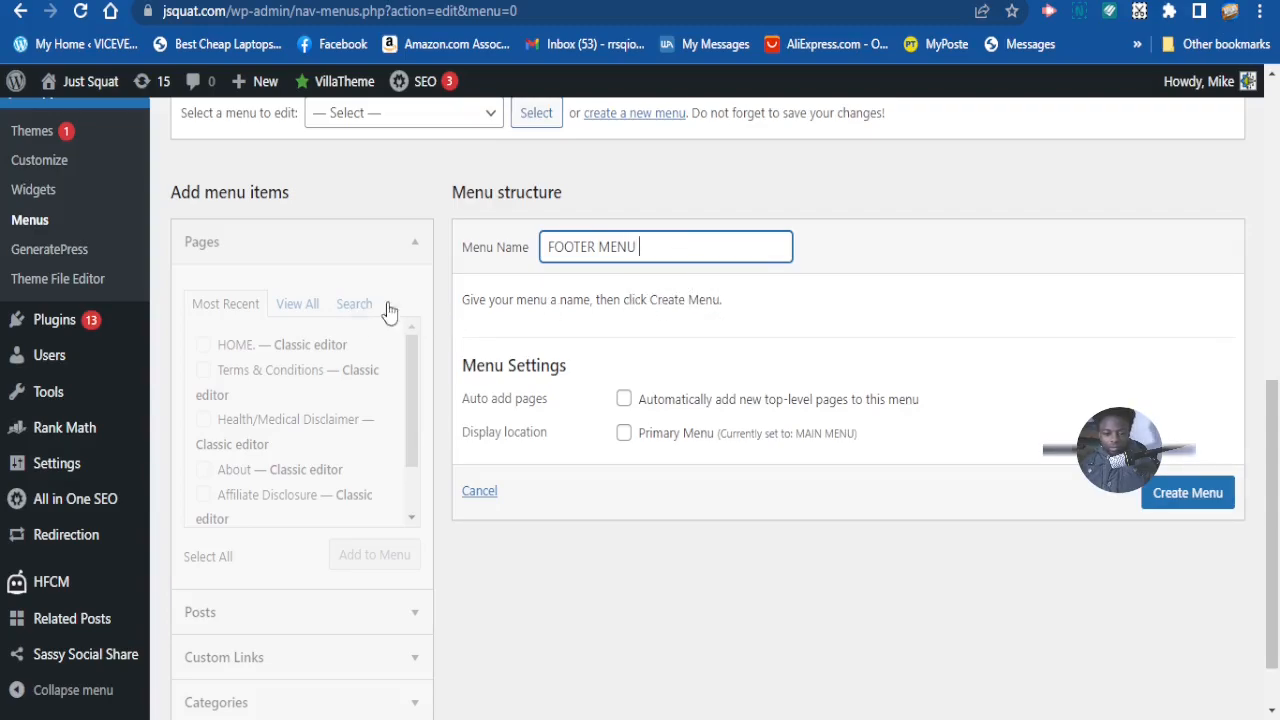
pyautogui.click(1187, 500)
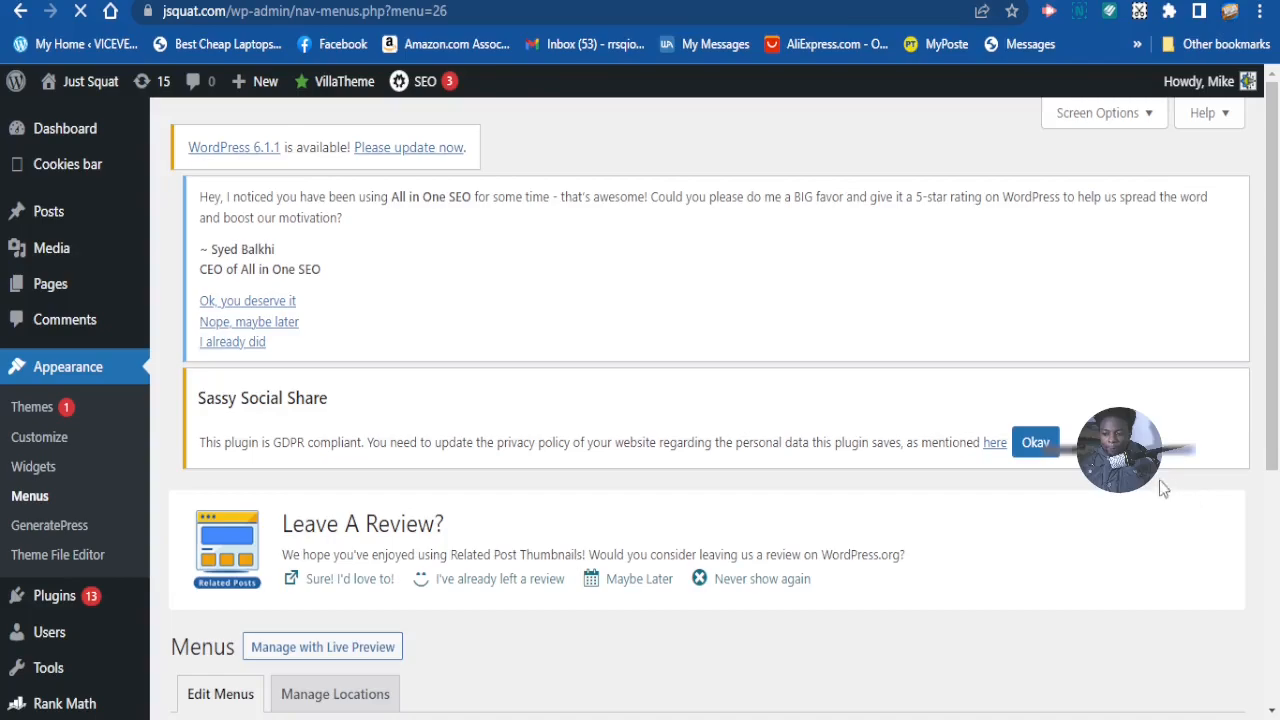
pyautogui.scroll(-3, 1168, 491)
pyautogui.scroll(-3, 803, 440)
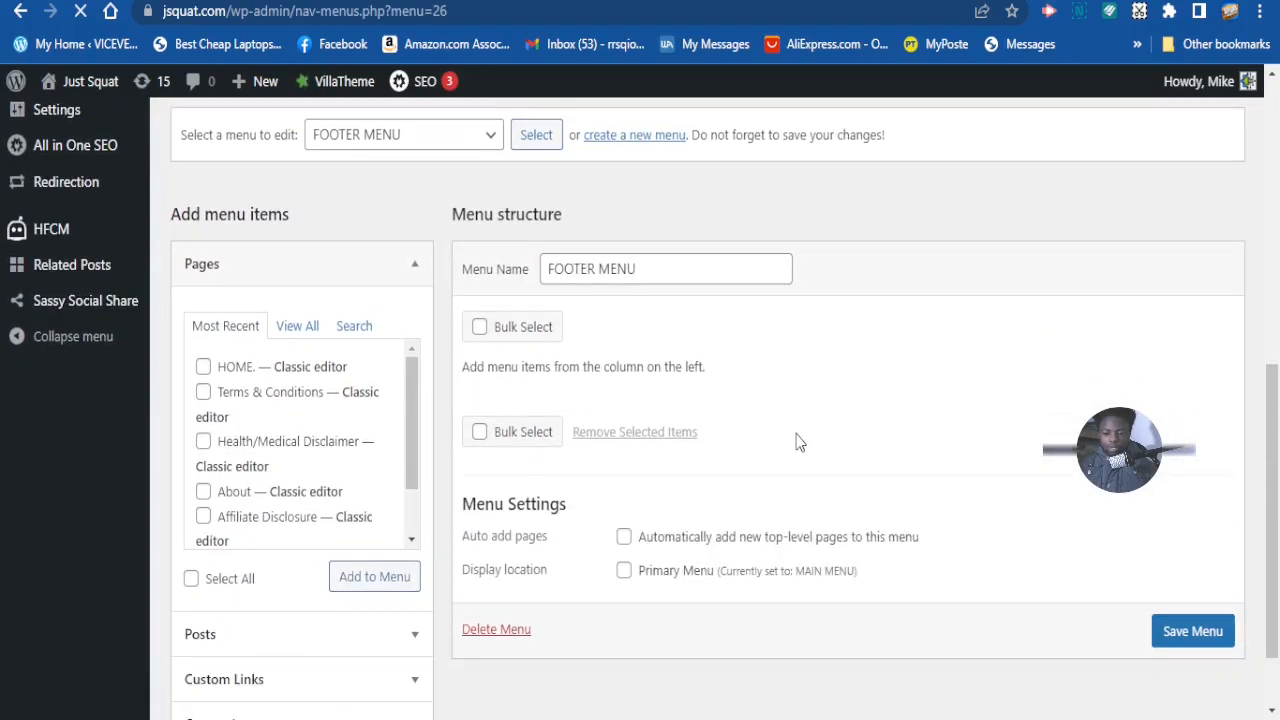
pyautogui.scroll(-1, 795, 440)
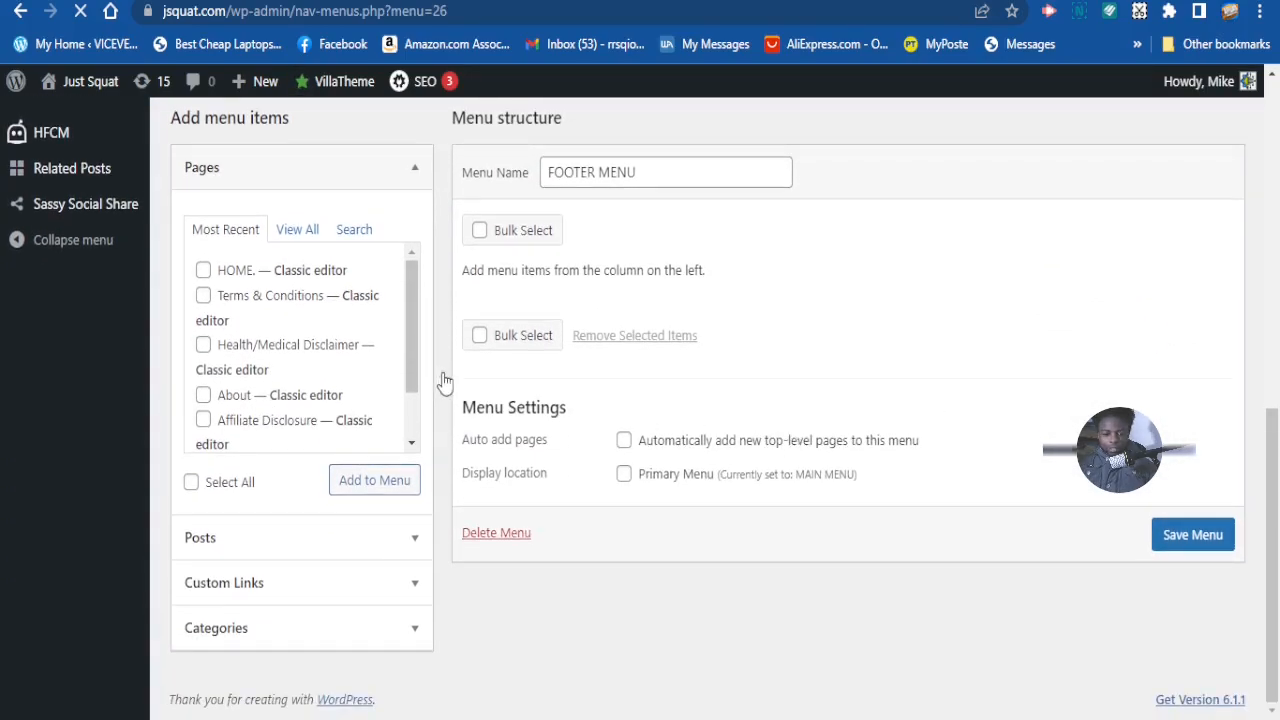
pyautogui.scroll(-2, 323, 297)
pyautogui.scroll(2, 280, 335)
pyautogui.scroll(-2, 270, 400)
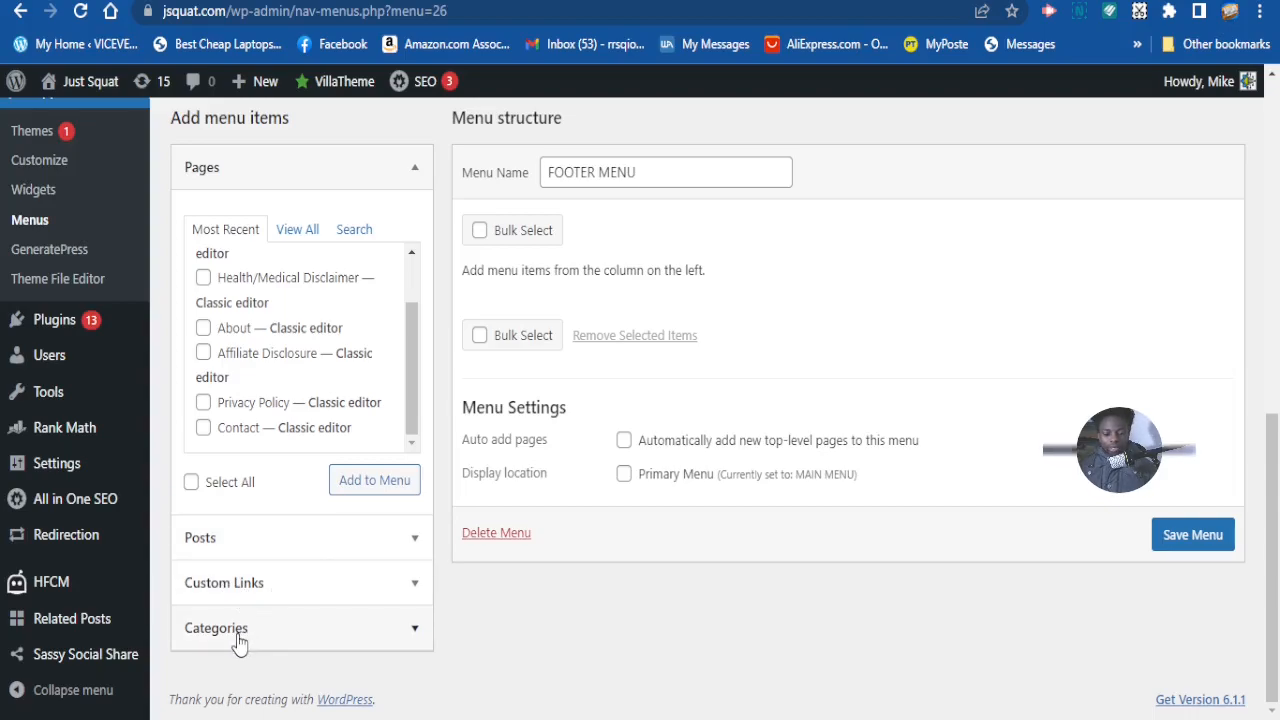
# - In Custom Links, enter a link label and paste the site's address as the URL
pyautogui.click(267, 588)
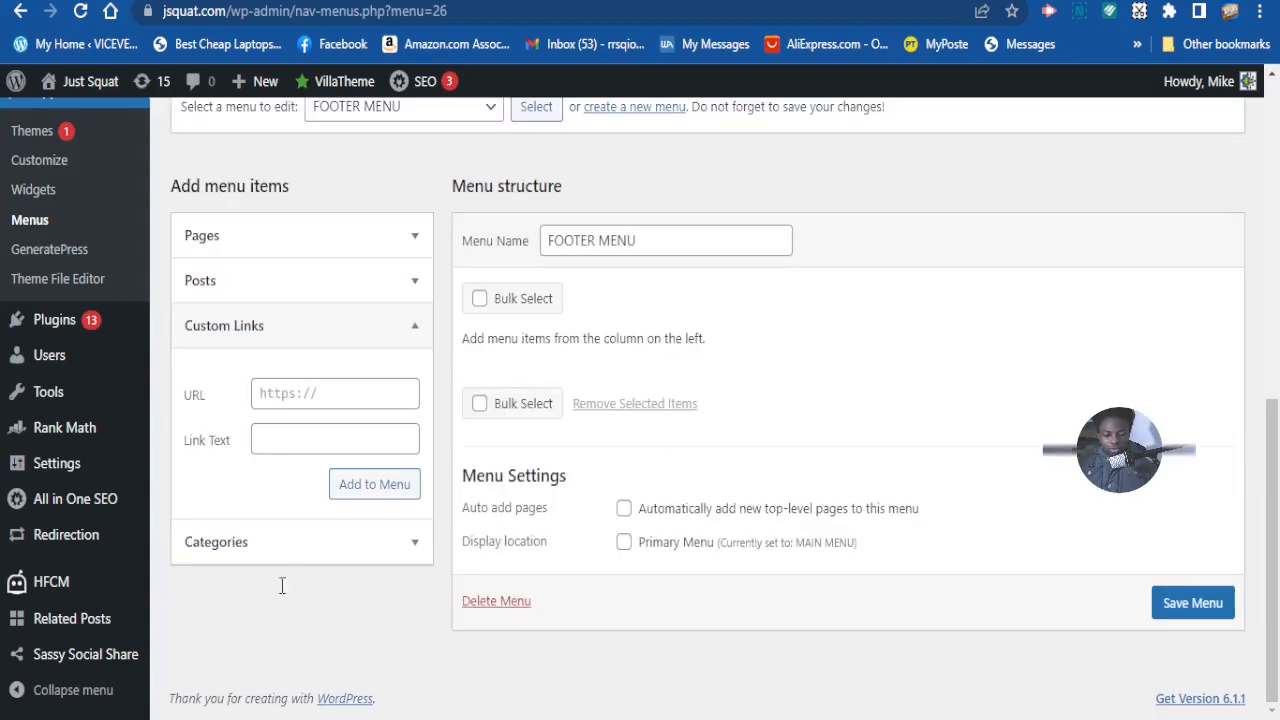
pyautogui.click(290, 438)
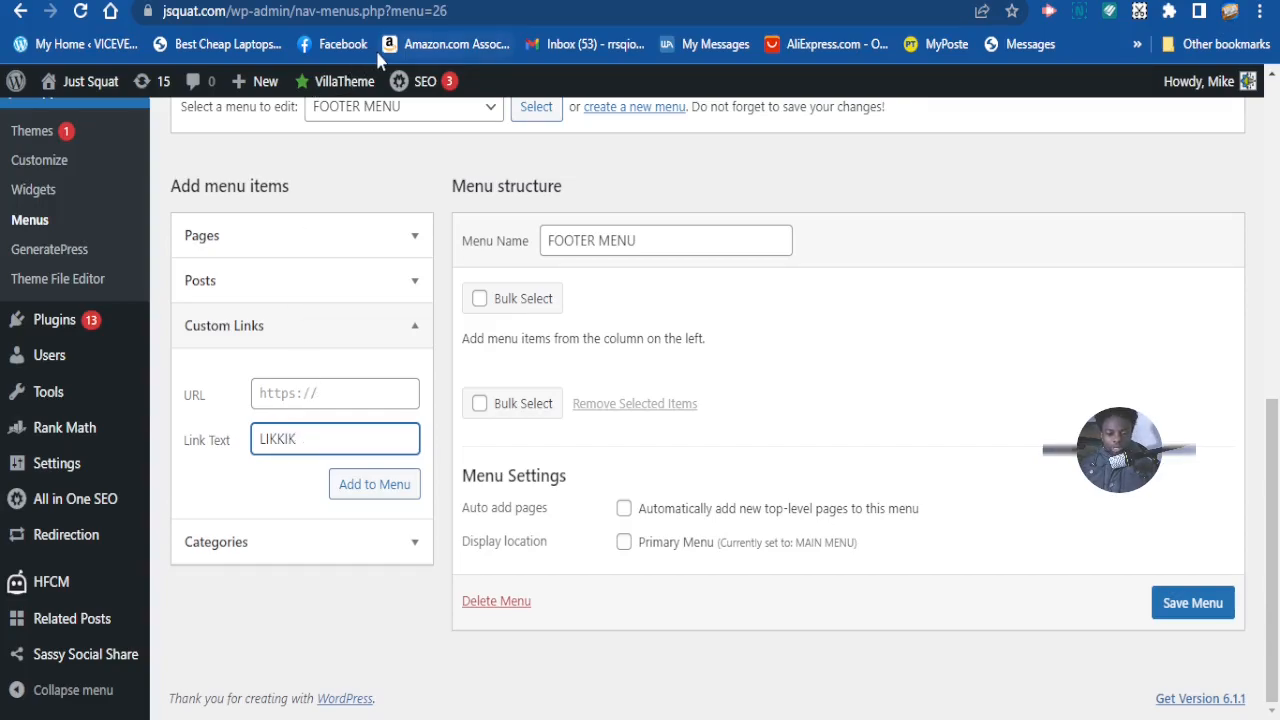
pyautogui.click(395, 401)
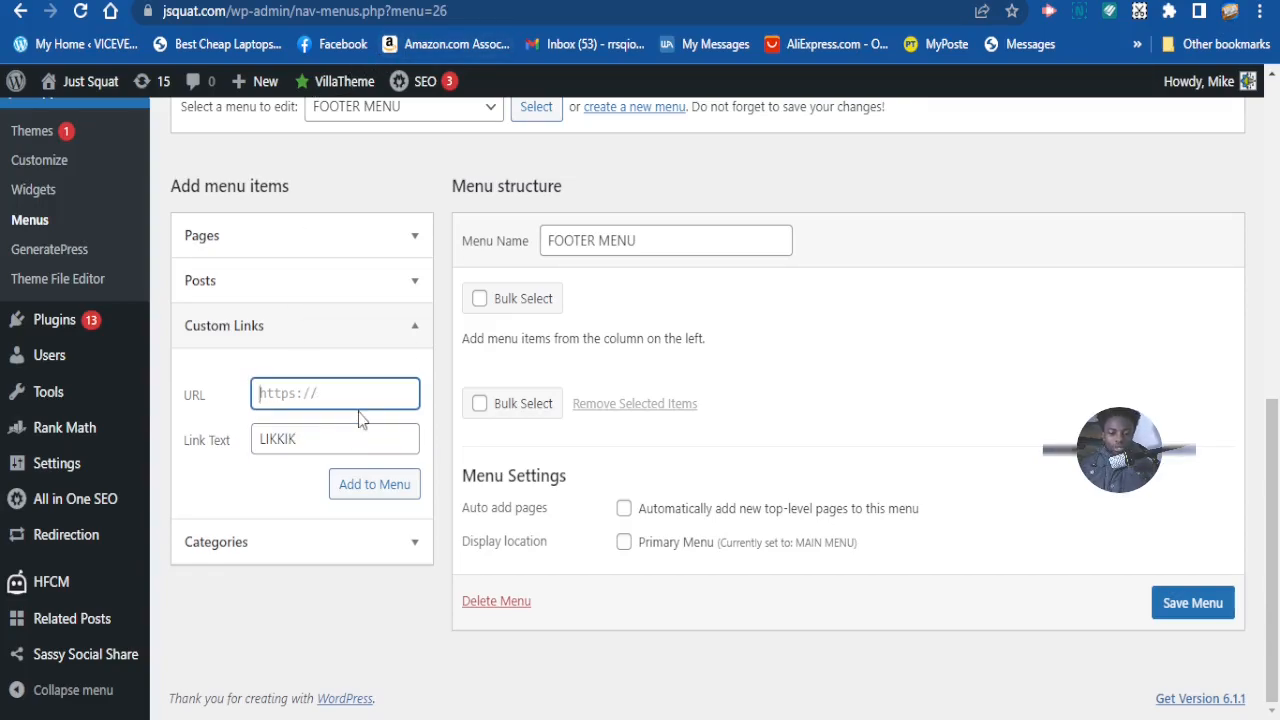
pyautogui.click(295, 439)
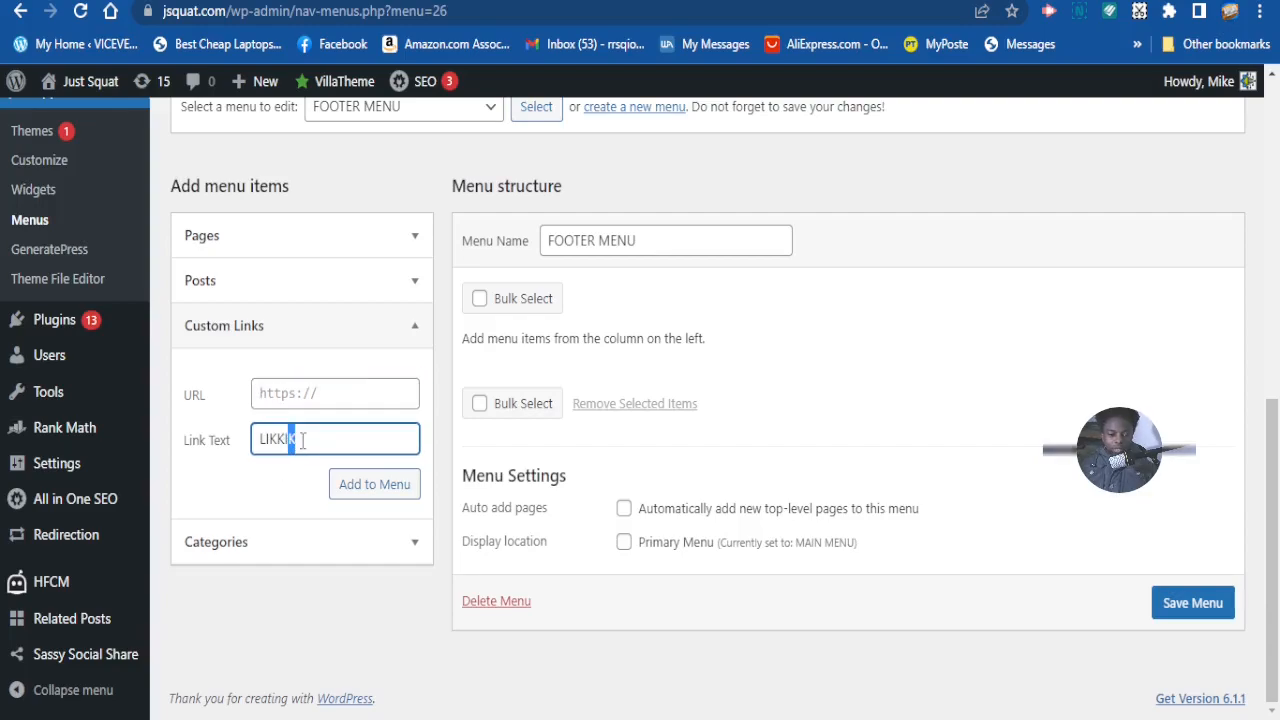
pyautogui.moveTo(307, 439); pyautogui.dragTo(257, 444)
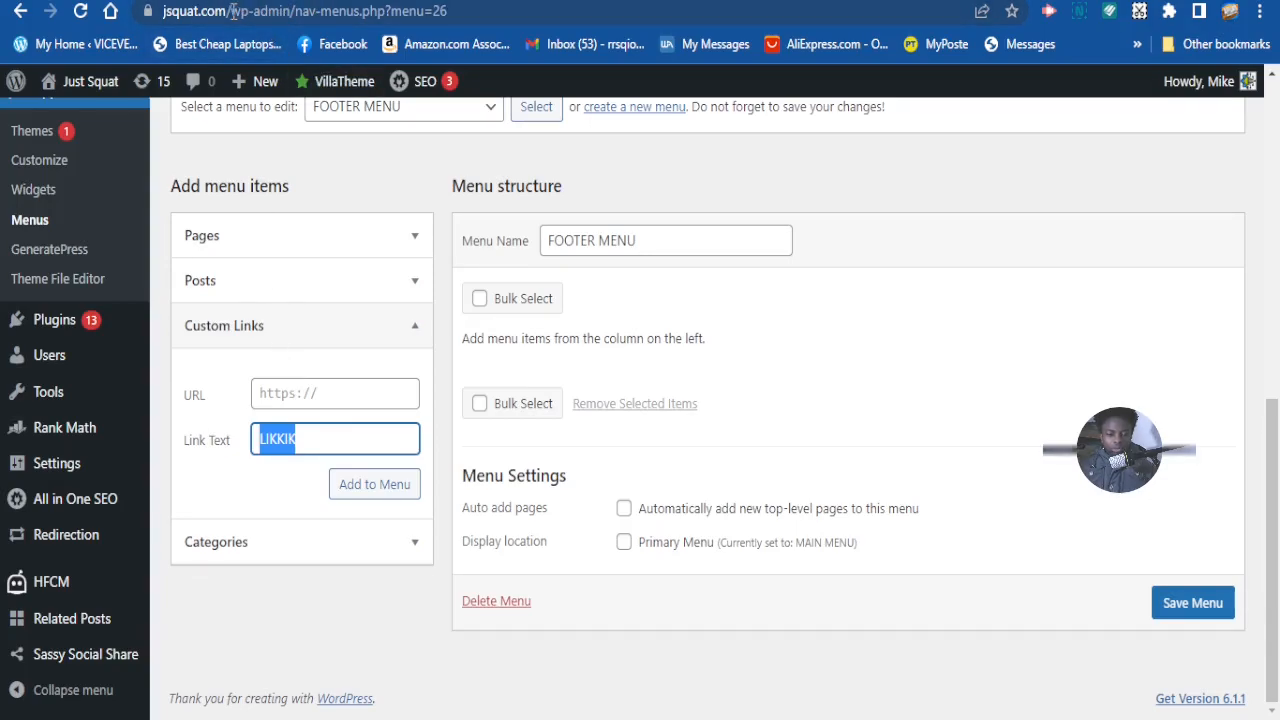
pyautogui.moveTo(228, 11); pyautogui.dragTo(162, 12)
pyautogui.hotkey('ctrl', 'c')
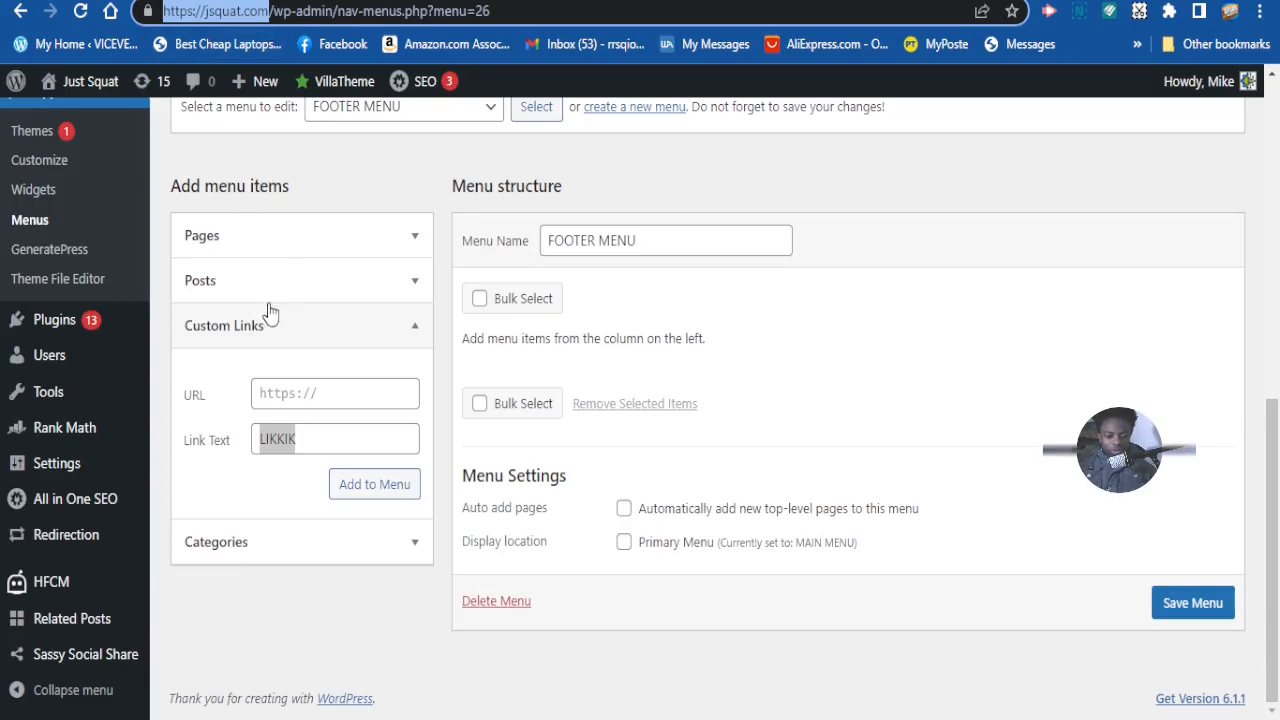
pyautogui.click(296, 397)
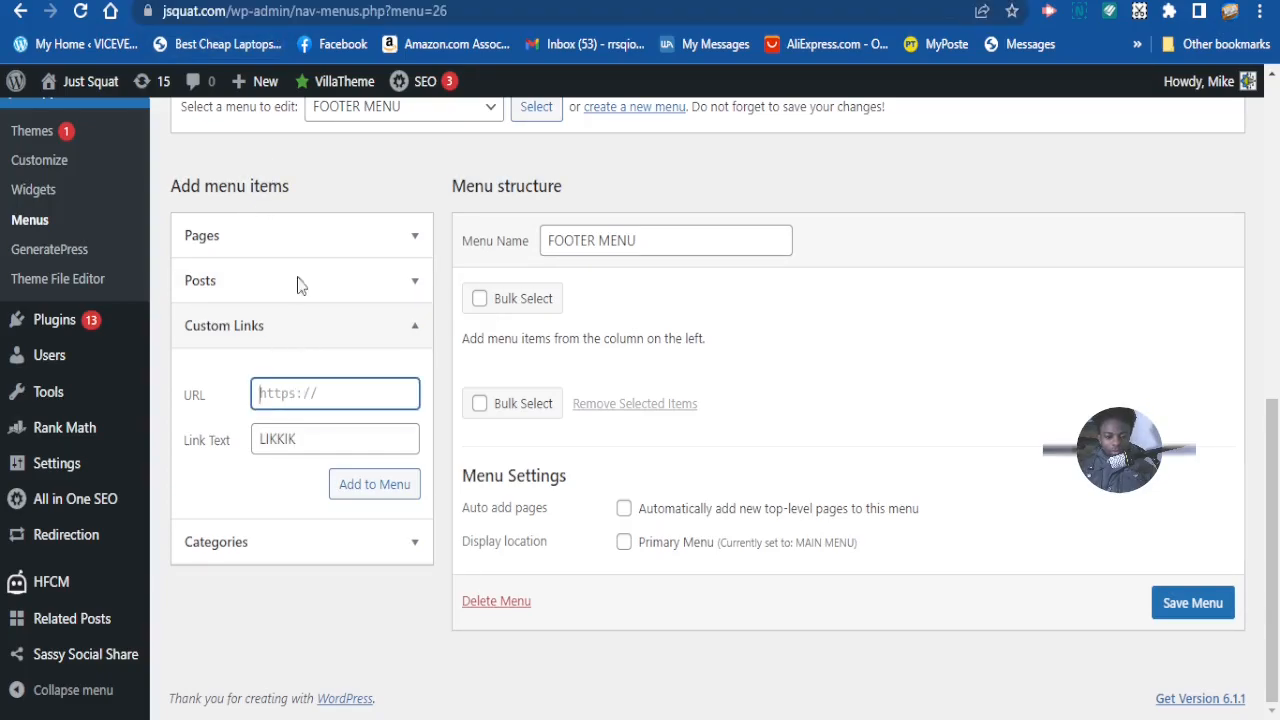
pyautogui.hotkey('ctrl', 'v')
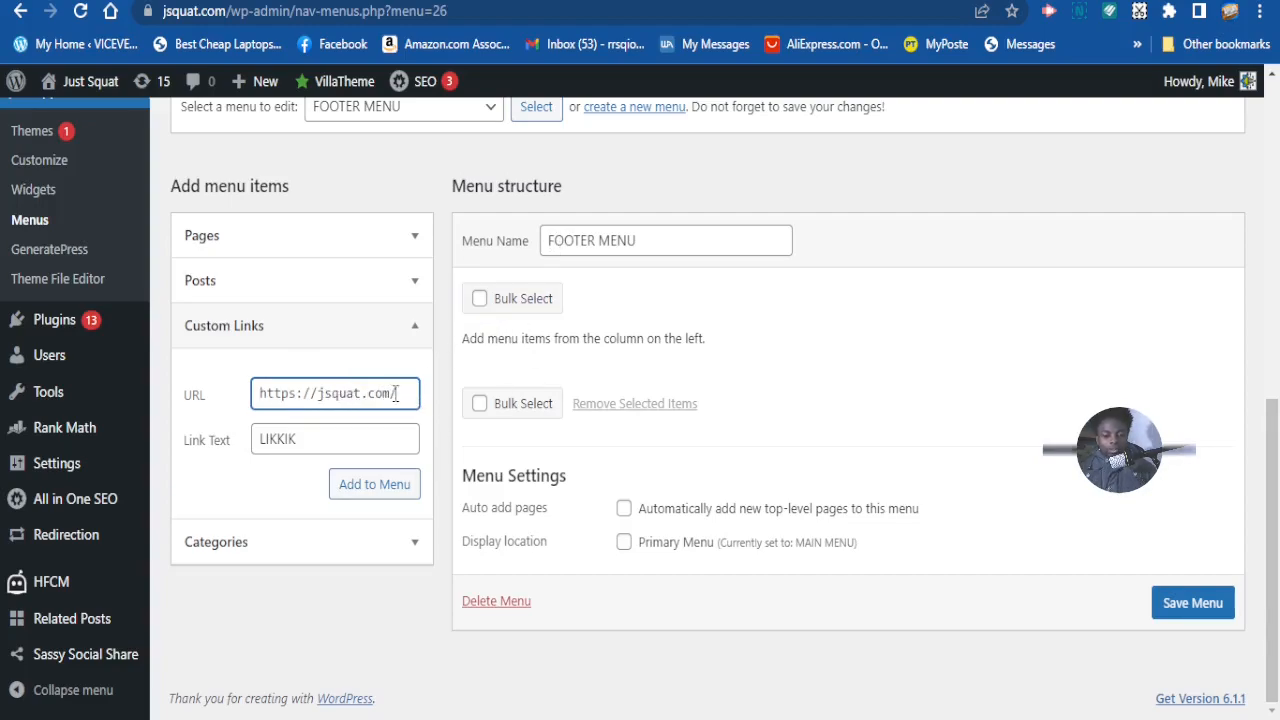
pyautogui.moveTo(403, 393); pyautogui.dragTo(234, 400)
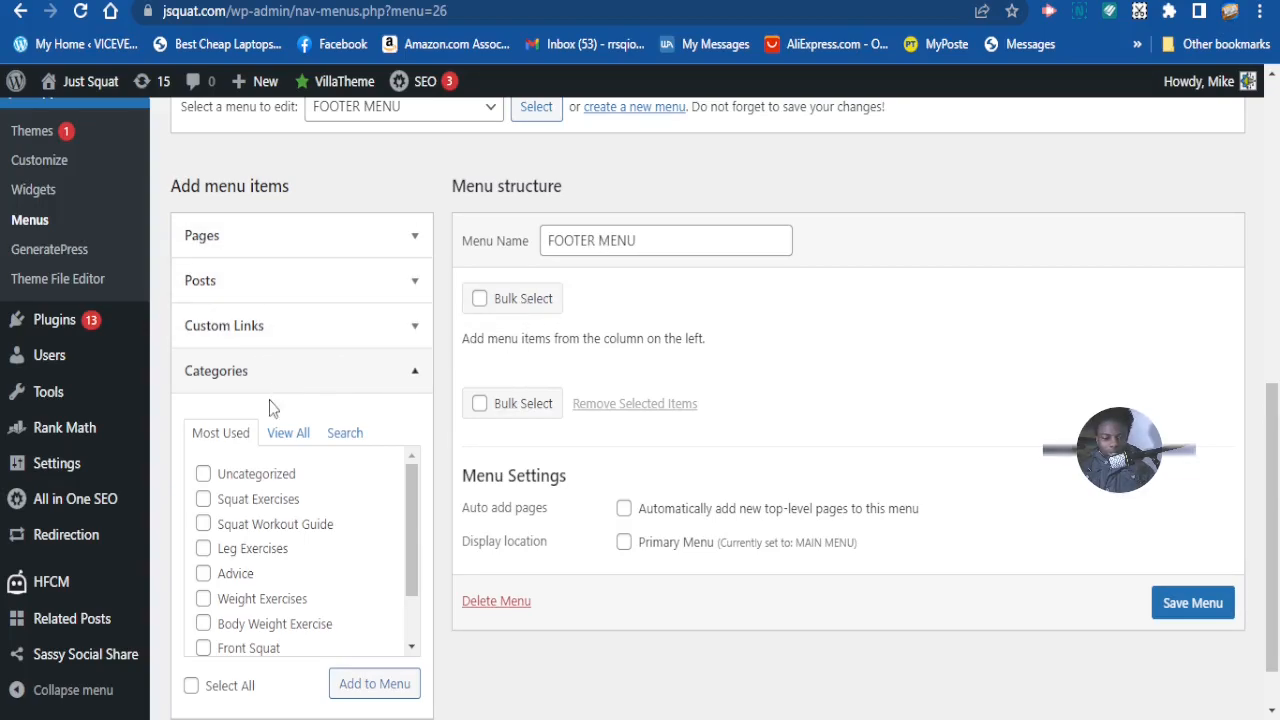
# - Show all categories and scroll through the list from Advice to Weight Exercises
pyautogui.click(290, 443)
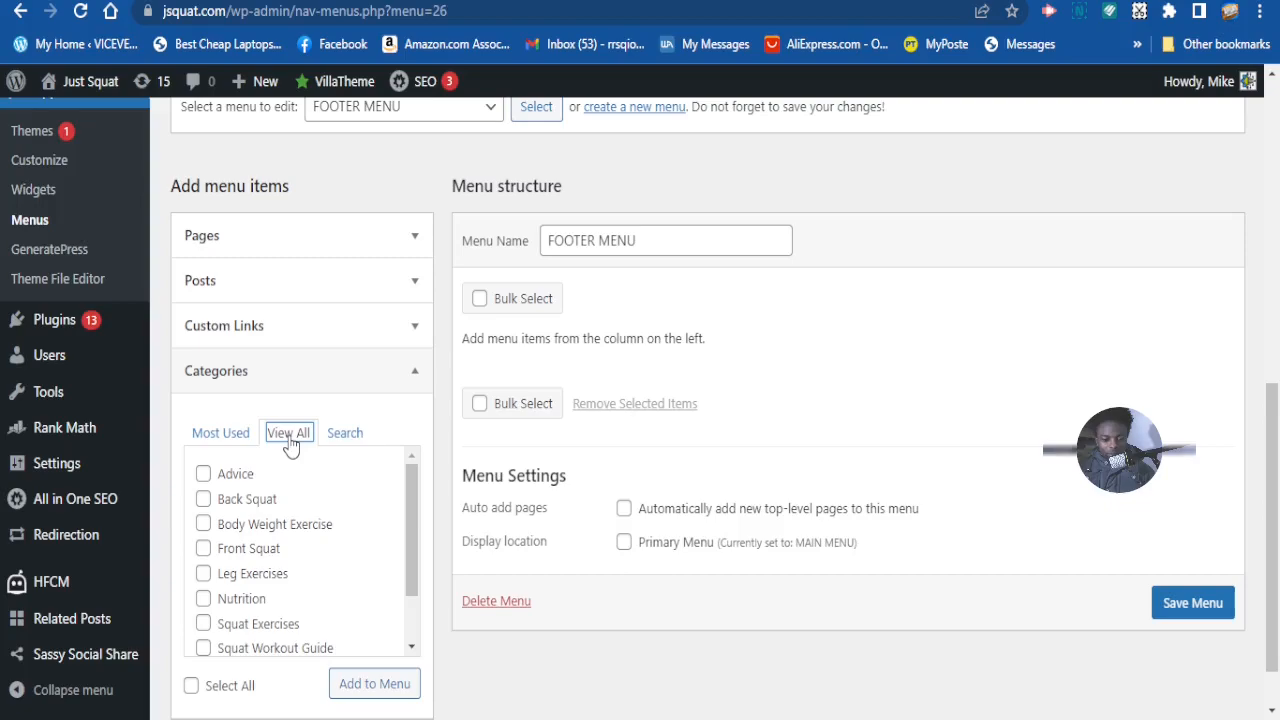
pyautogui.scroll(-1, 310, 470)
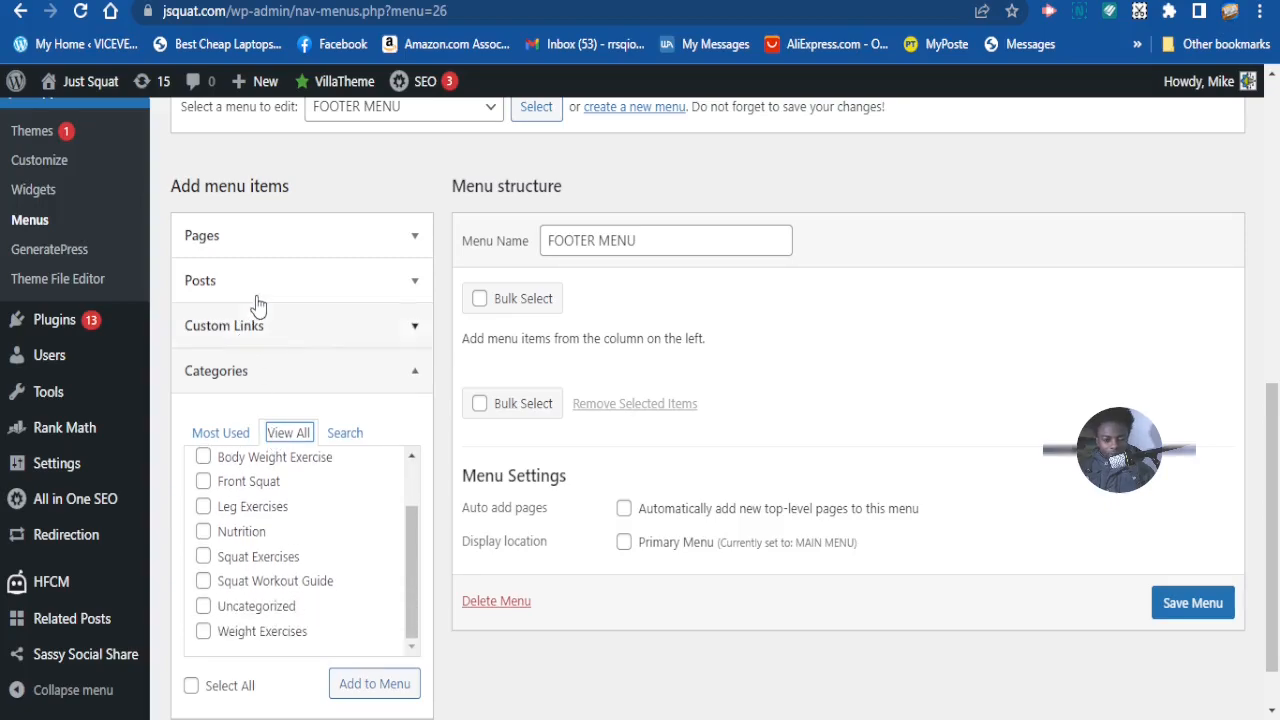
pyautogui.scroll(-1, 318, 440)
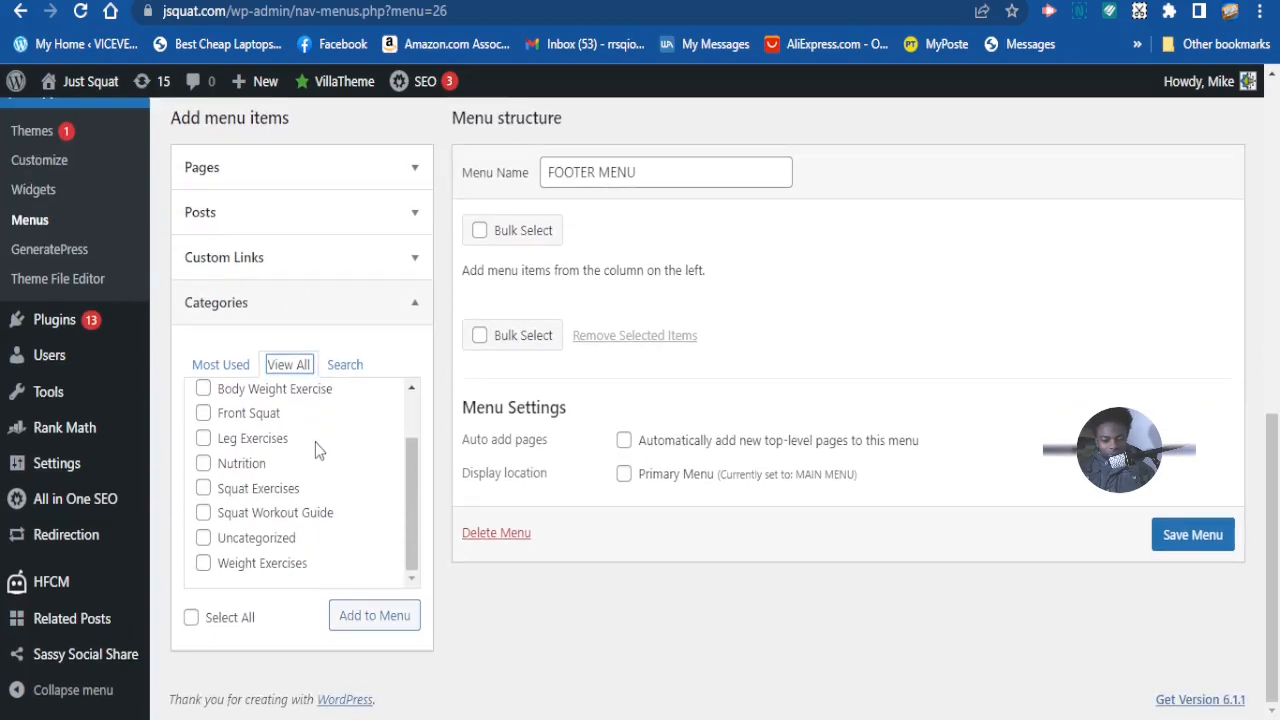
pyautogui.scroll(2, 315, 442)
pyautogui.scroll(3, 250, 363)
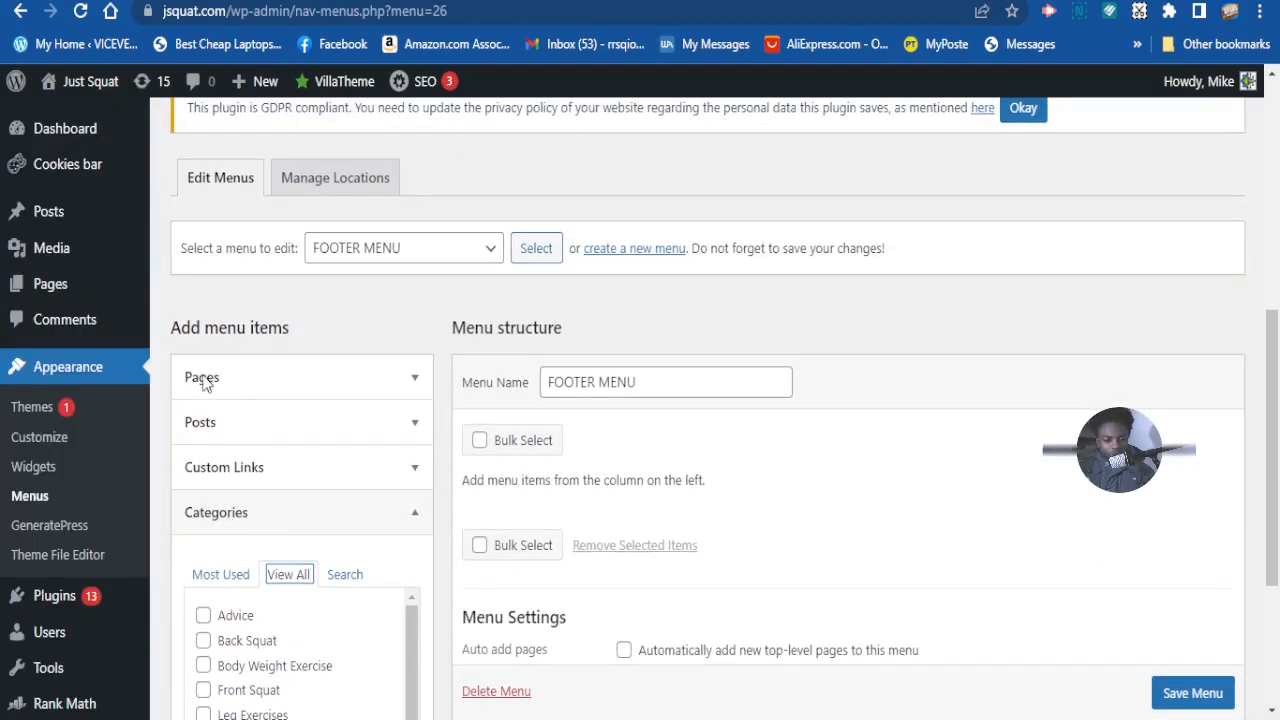
# - Expand Pages, show all pages, and tick Blog
pyautogui.click(205, 380)
pyautogui.click(298, 442)
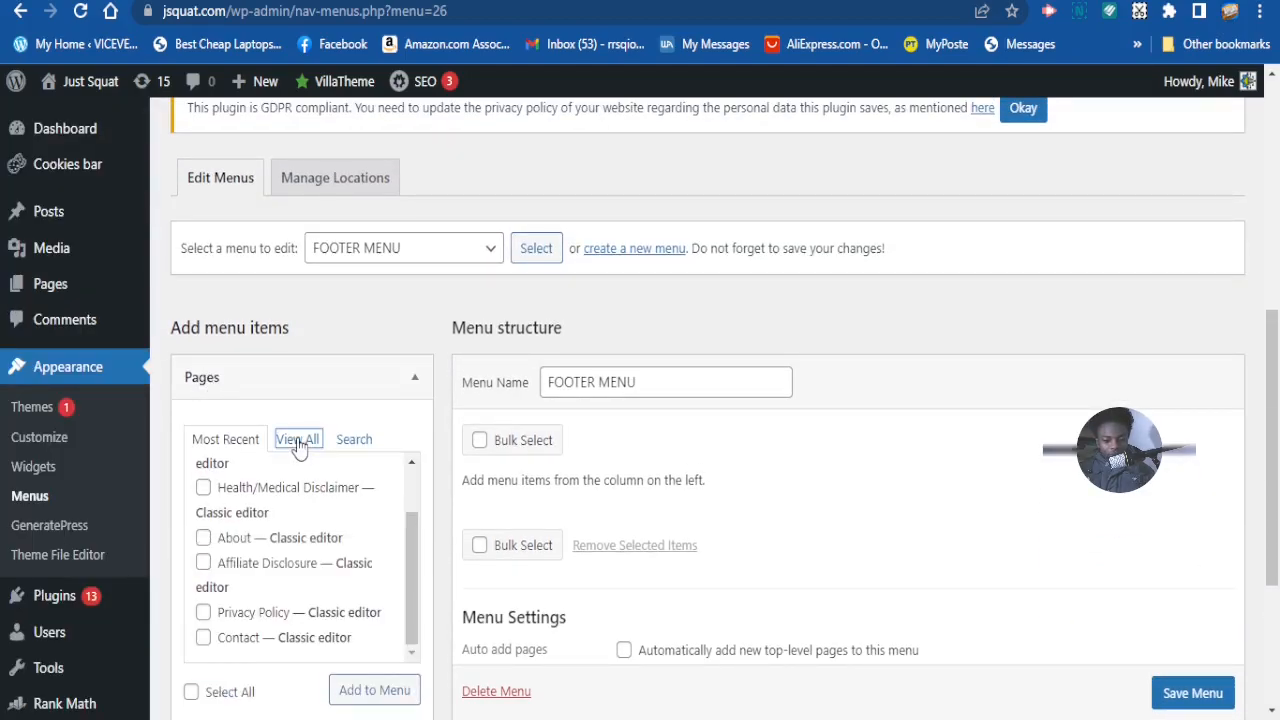
pyautogui.scroll(-2, 300, 440)
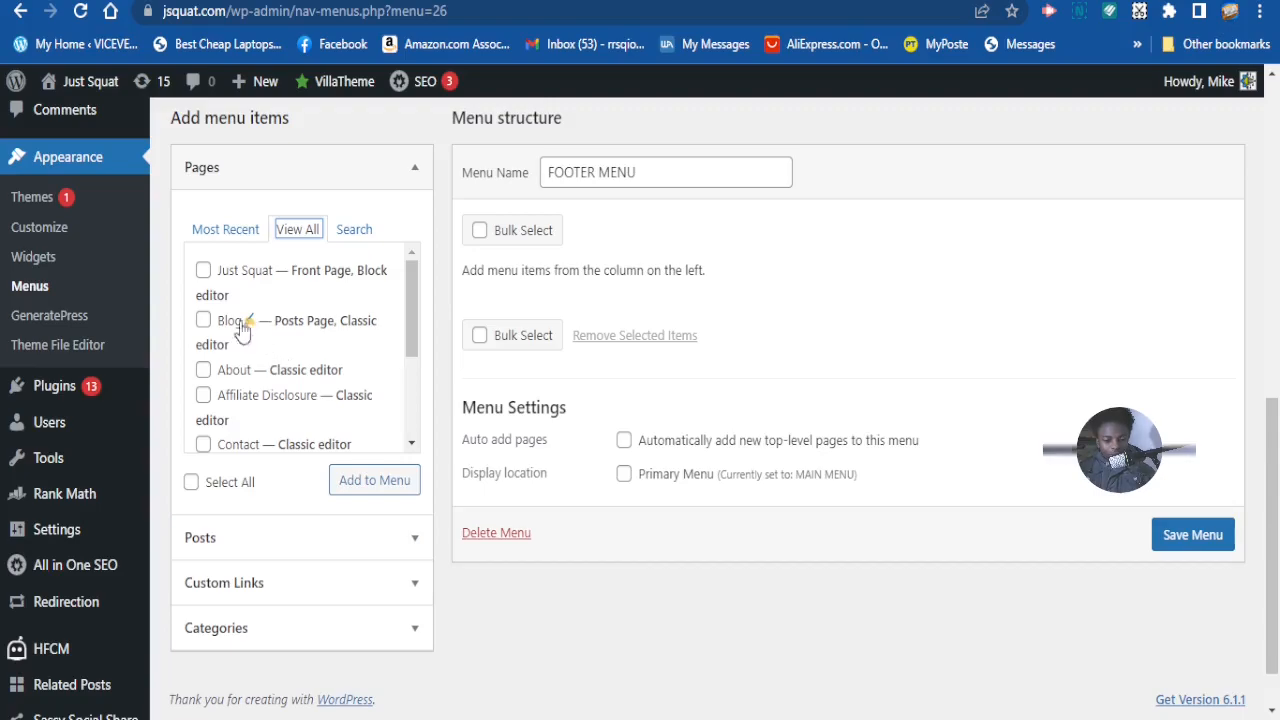
pyautogui.click(204, 321)
pyautogui.scroll(-1, 249, 367)
pyautogui.scroll(1, 230, 363)
# - Tick About, Contact, Privacy Policy and Terms & Conditions, then add the pages to FOOTER MENU
pyautogui.click(204, 372)
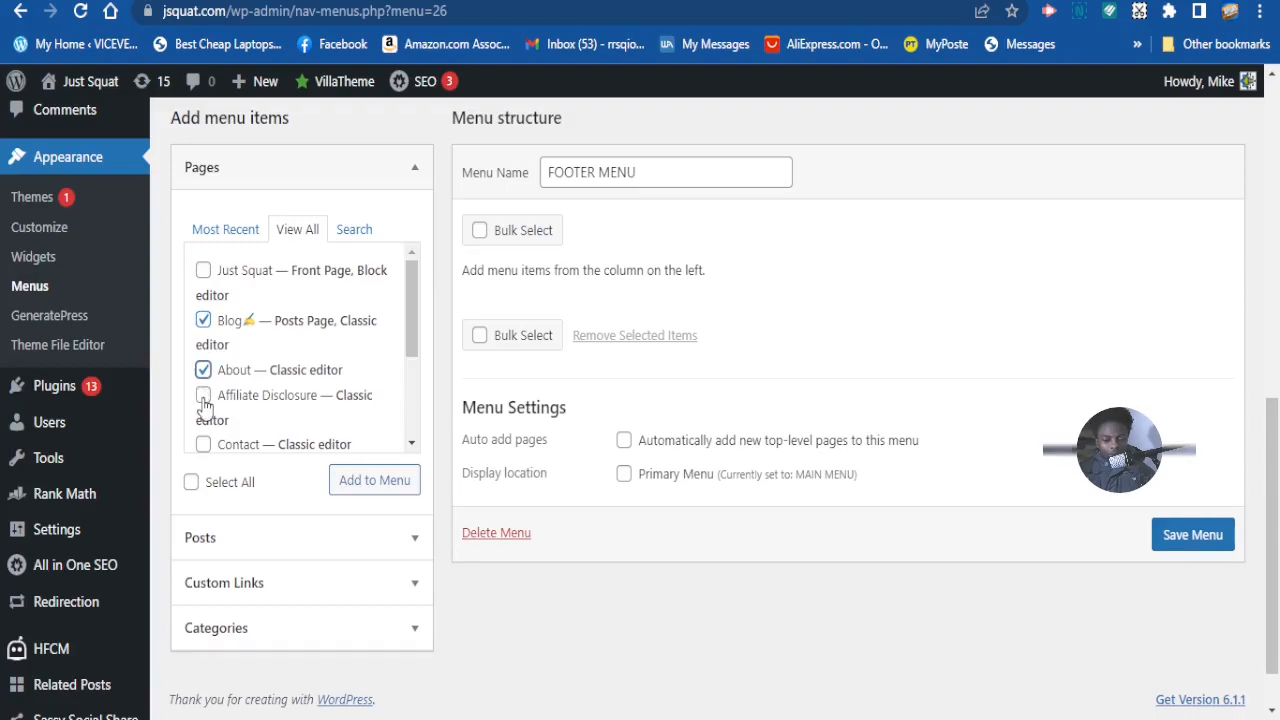
pyautogui.scroll(-1, 262, 411)
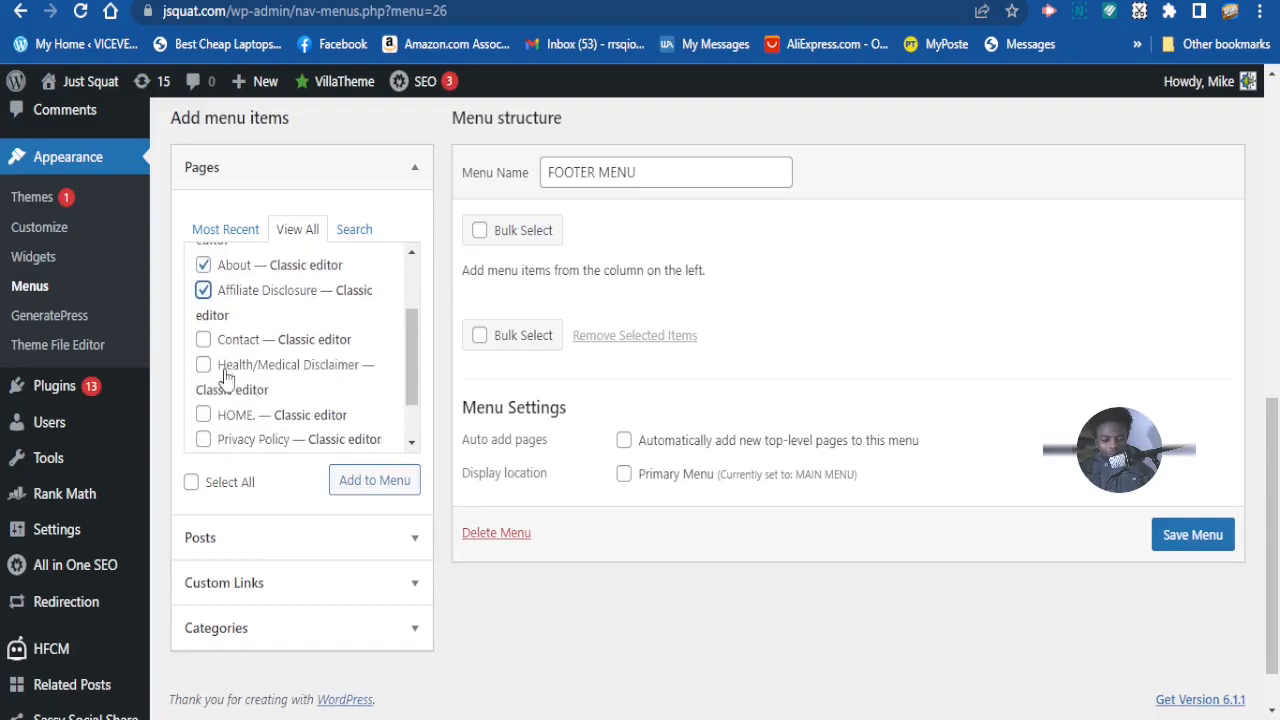
pyautogui.click(202, 341)
pyautogui.scroll(-3, 272, 400)
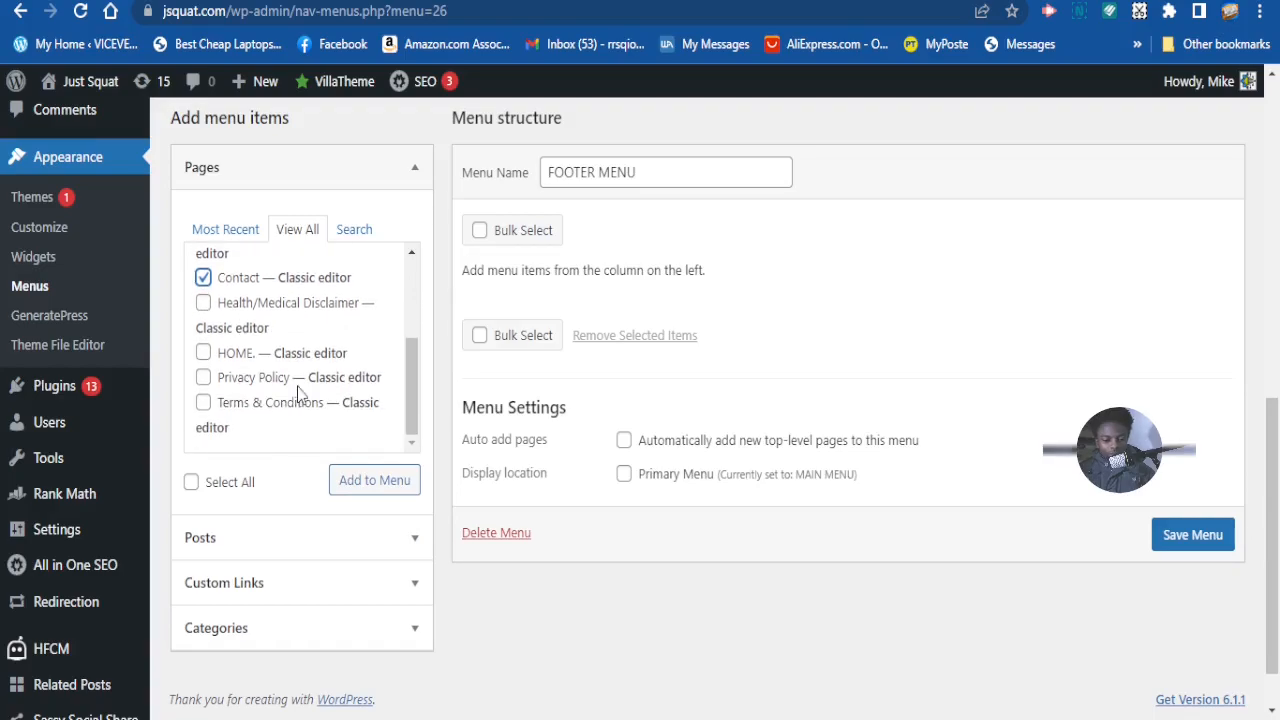
pyautogui.click(203, 378)
pyautogui.click(204, 405)
pyautogui.click(384, 484)
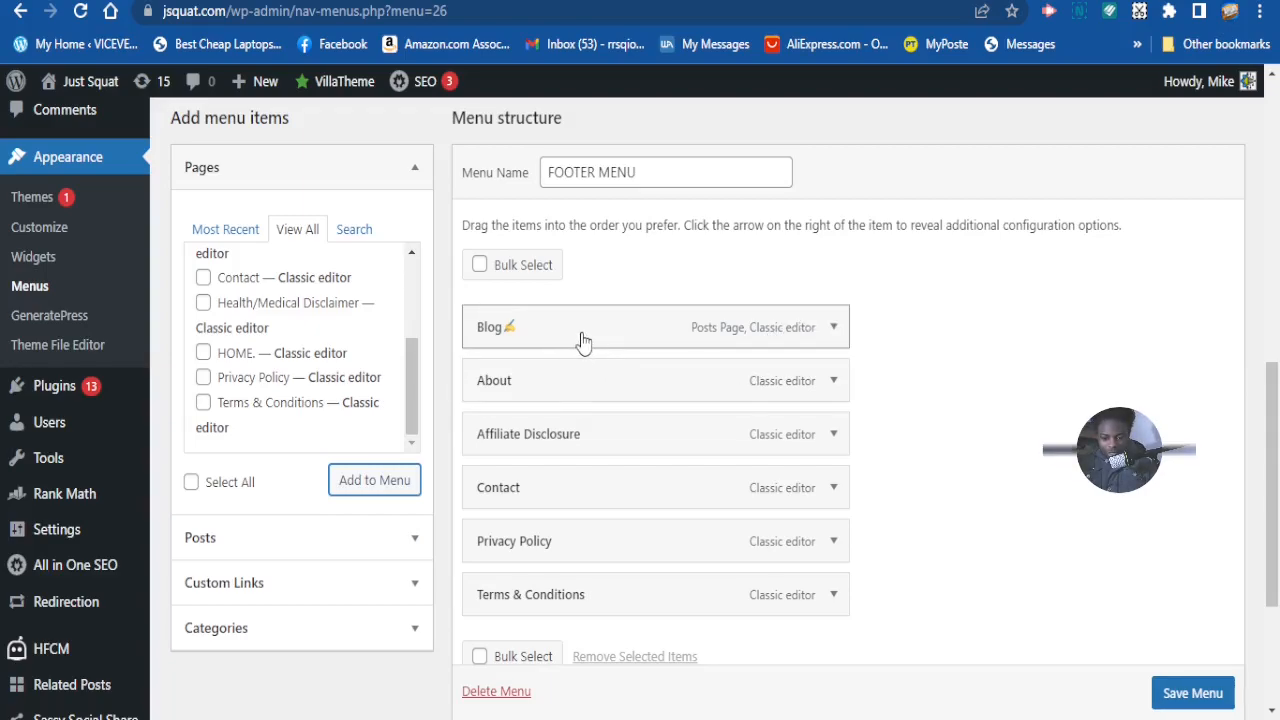
# - Move Blog to the bottom of FOOTER MENU and Terms & Conditions to the top
pyautogui.moveTo(588, 340); pyautogui.dragTo(590, 585)
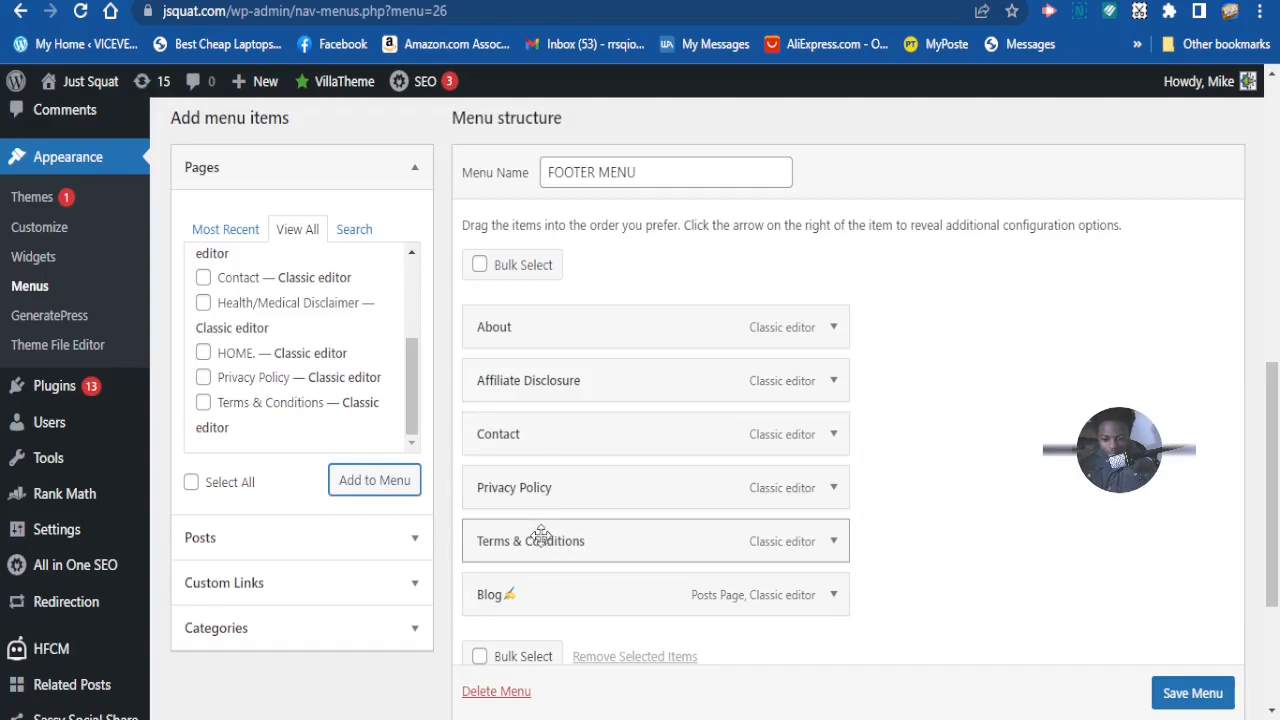
pyautogui.moveTo(549, 543); pyautogui.dragTo(551, 366)
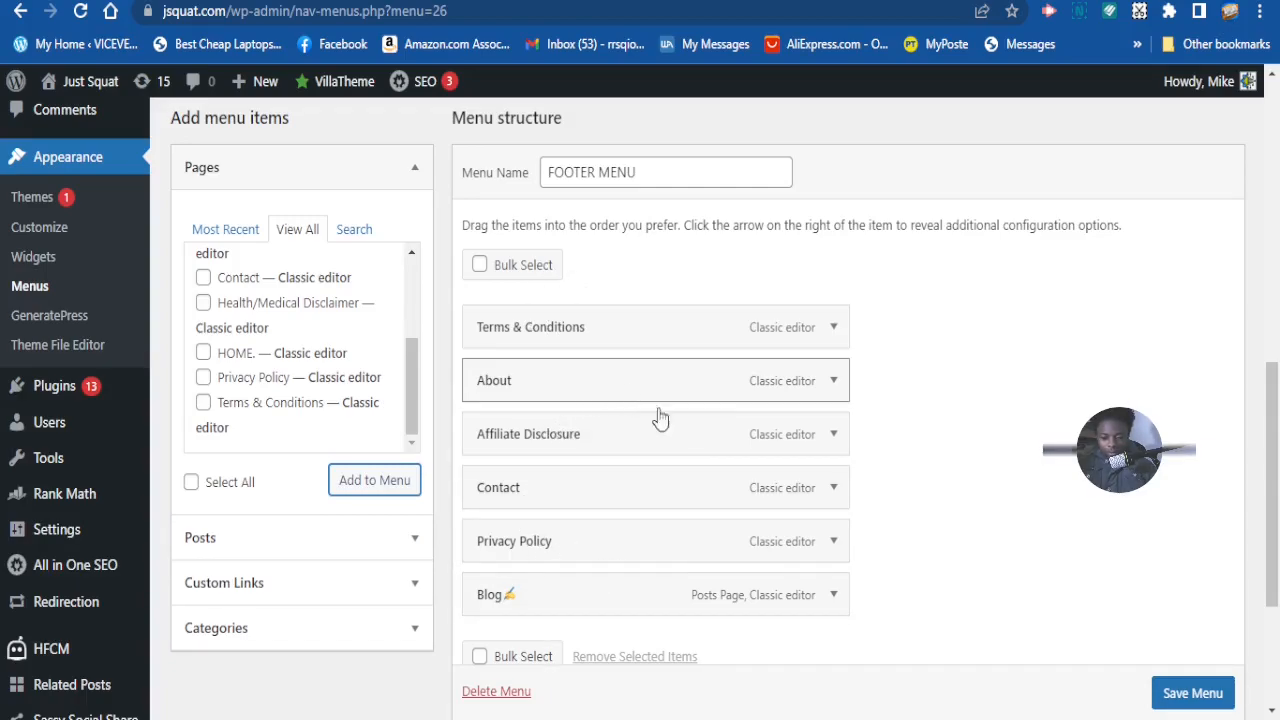
pyautogui.scroll(-2, 586, 560)
pyautogui.scroll(2, 555, 500)
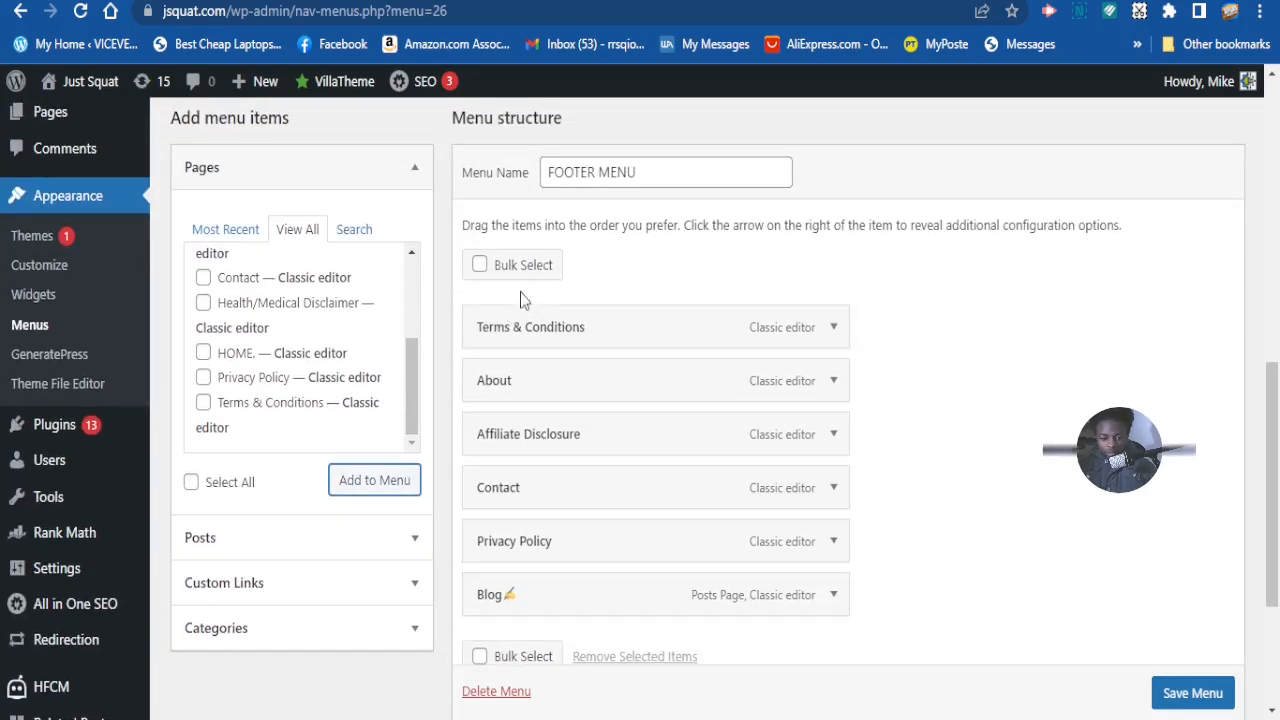
pyautogui.scroll(-1, 700, 443)
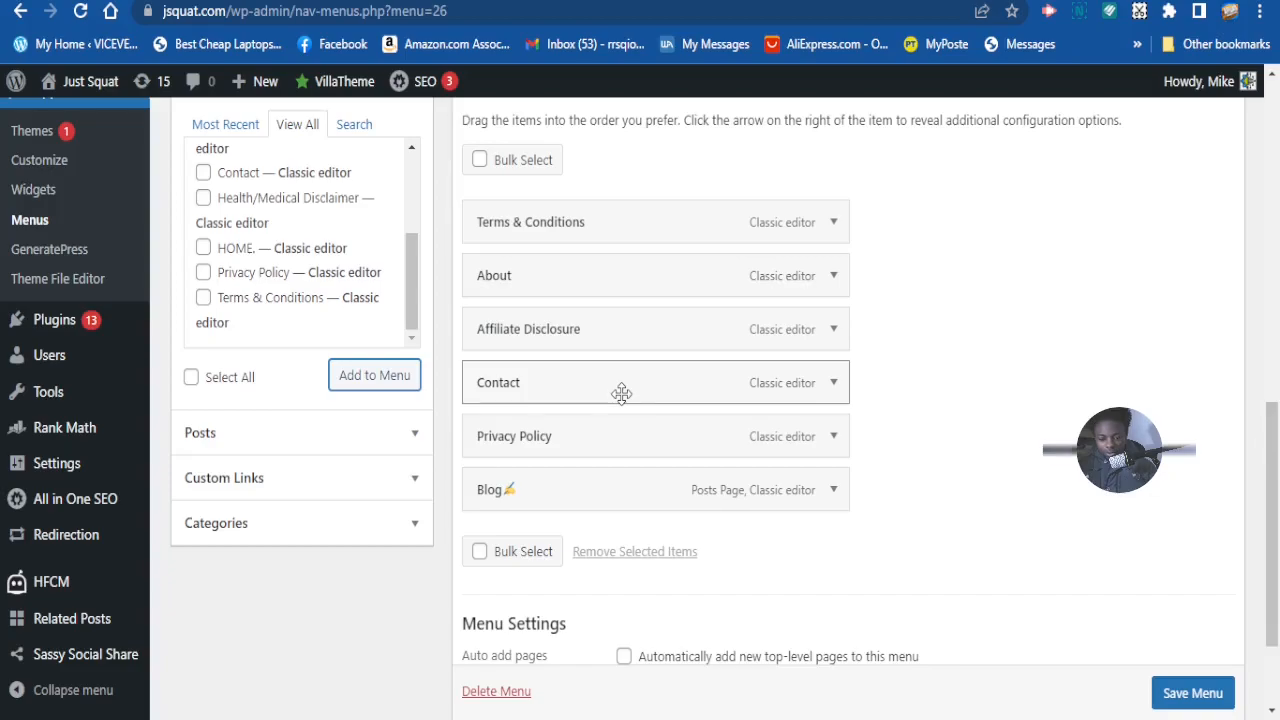
pyautogui.scroll(2, 586, 355)
# - Save FOOTER MENU with its reordered six pages
pyautogui.scroll(-1, 627, 398)
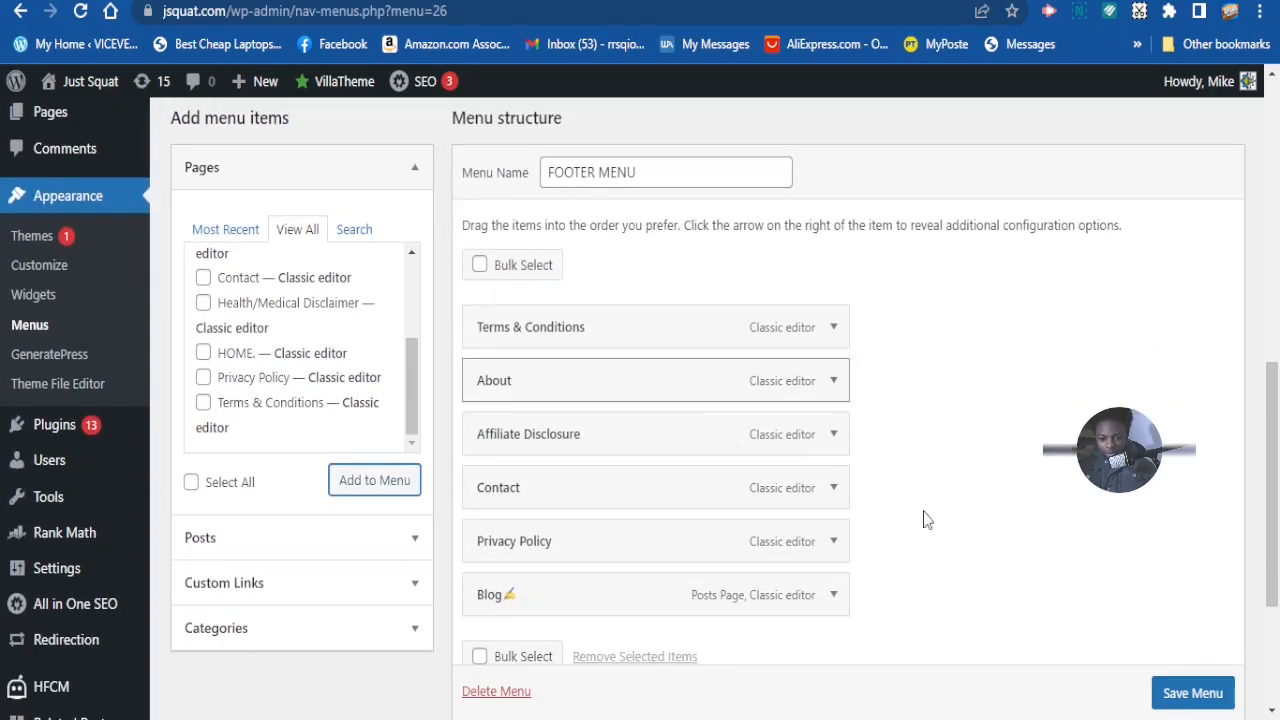
pyautogui.scroll(-2, 950, 560)
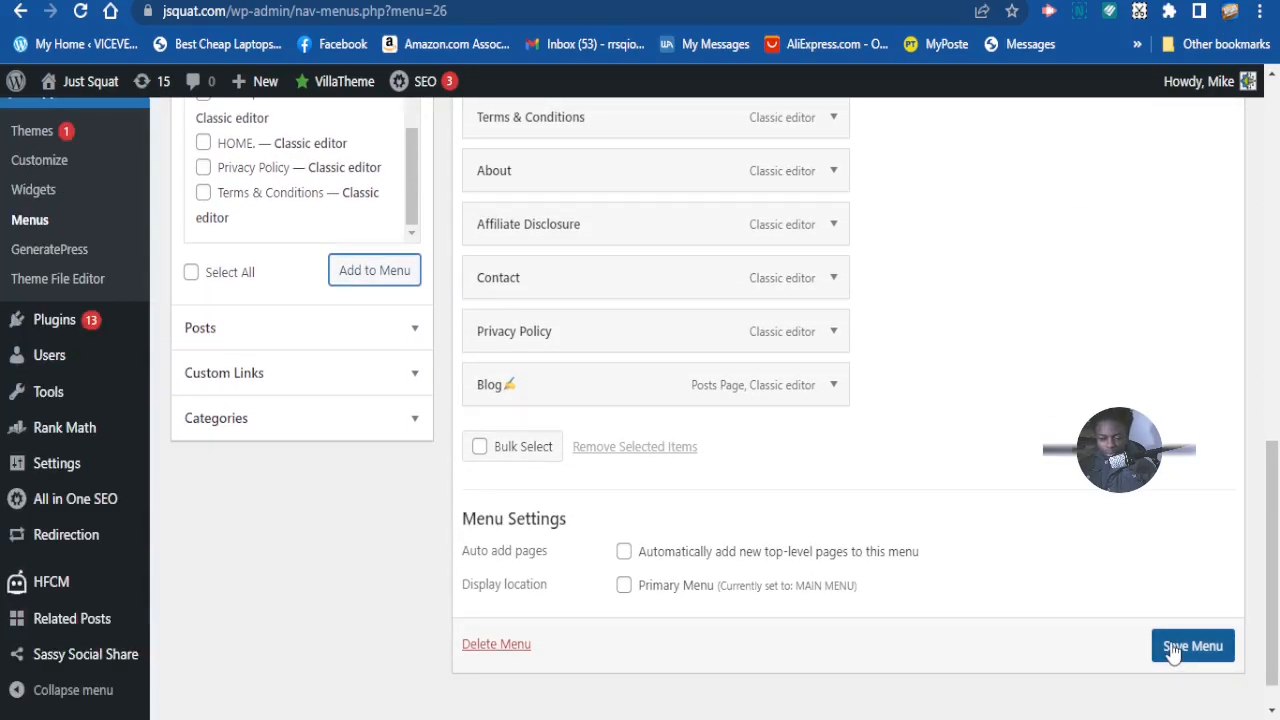
pyautogui.scroll(-1, 1172, 655)
pyautogui.click(1179, 637)
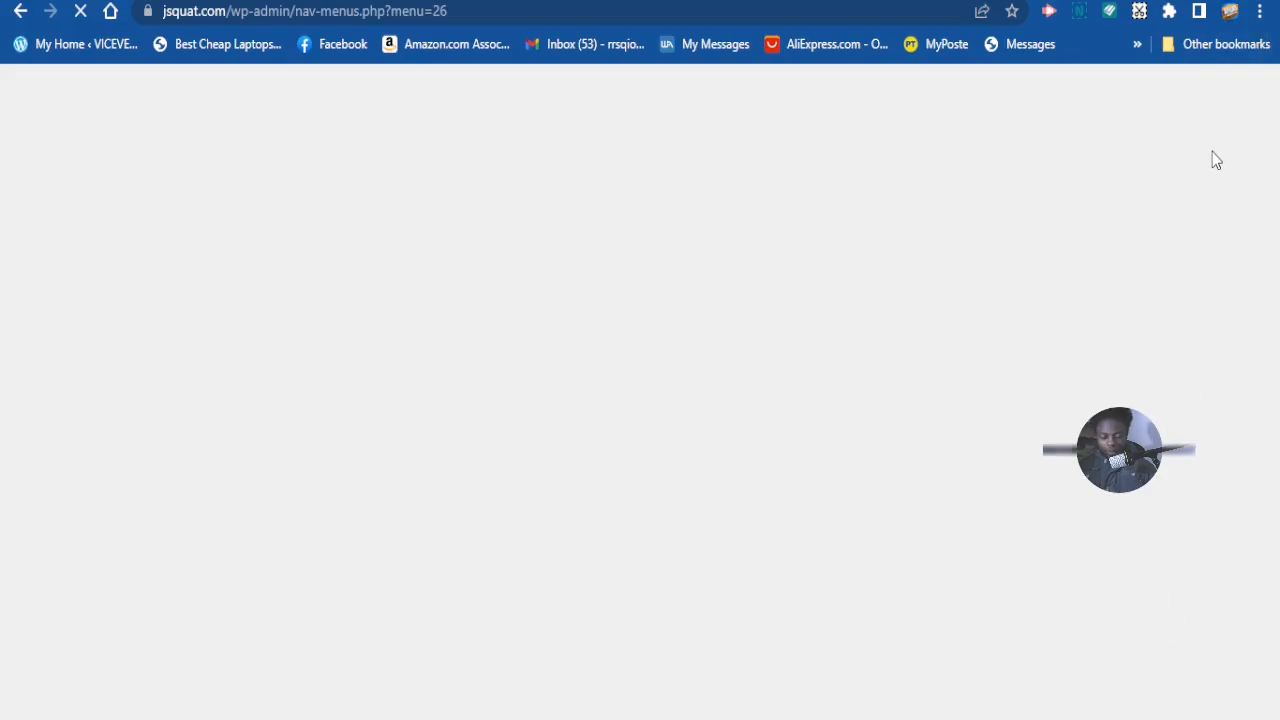
# - Scroll through the saved FOOTER MENU structure to review it
pyautogui.scroll(-5, 714, 262)
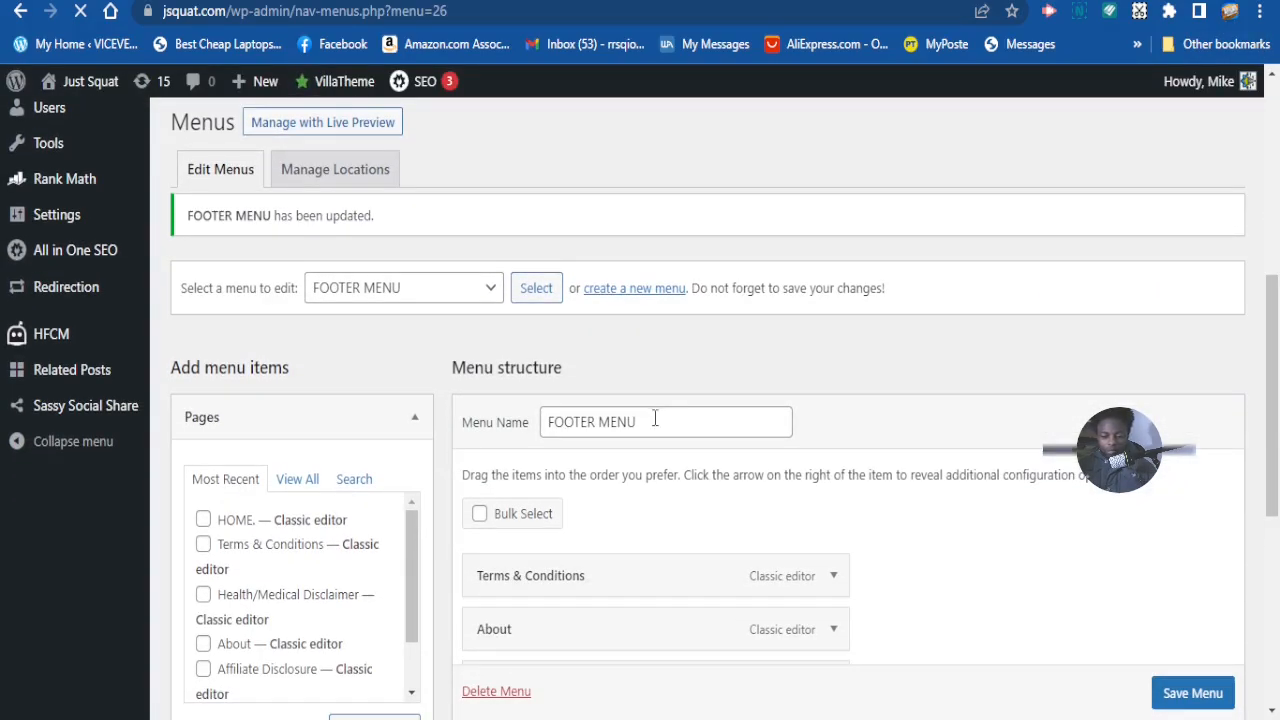
pyautogui.scroll(-1, 655, 420)
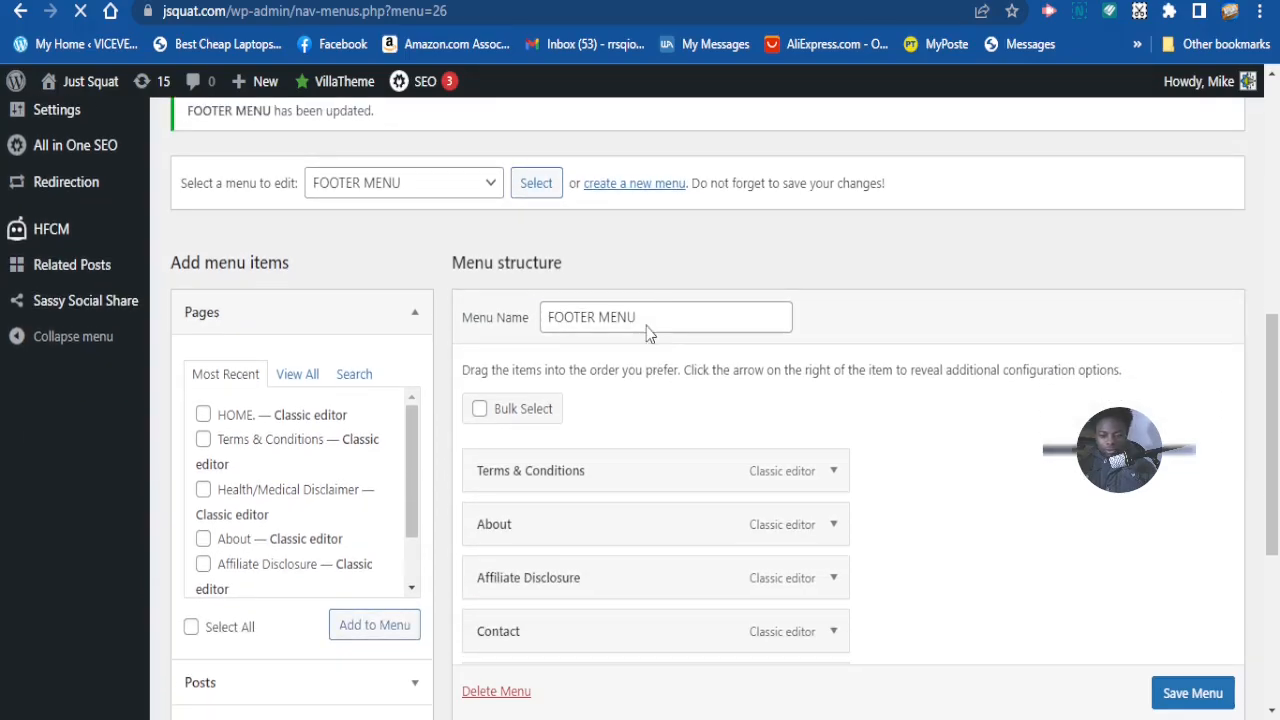
pyautogui.scroll(1, 656, 320)
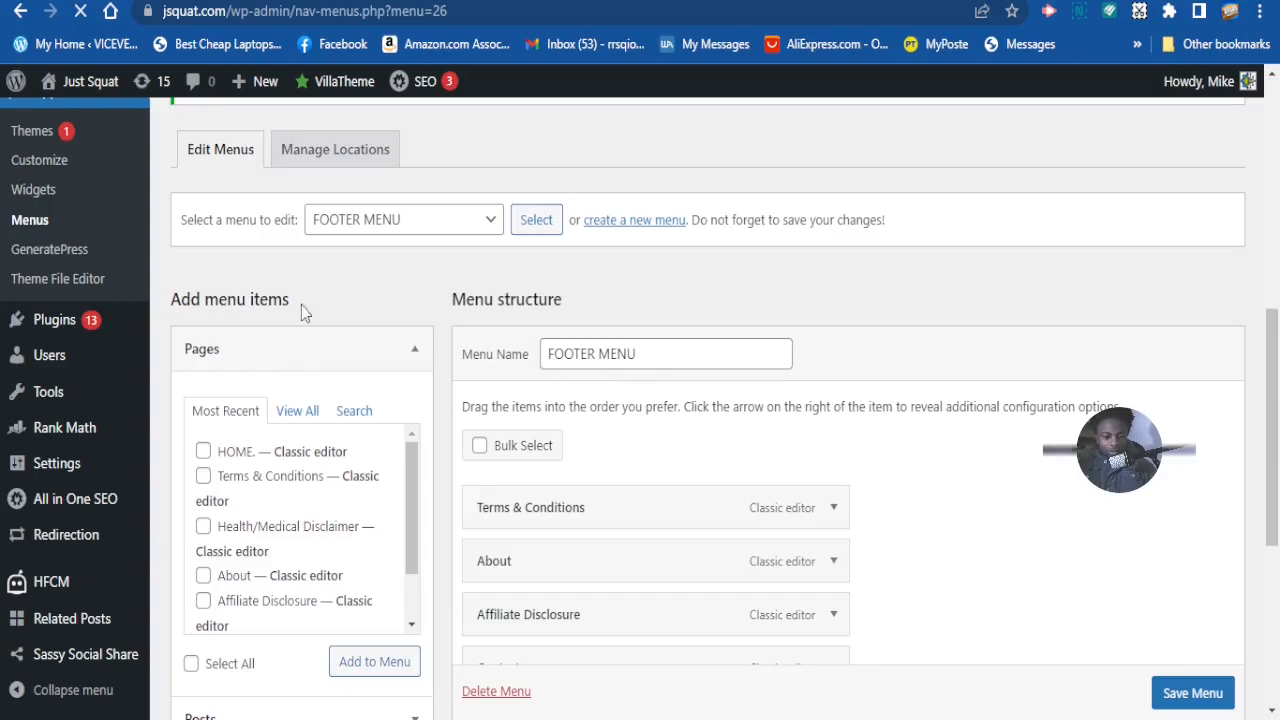
pyautogui.scroll(-1, 100, 437)
pyautogui.scroll(1, 78, 437)
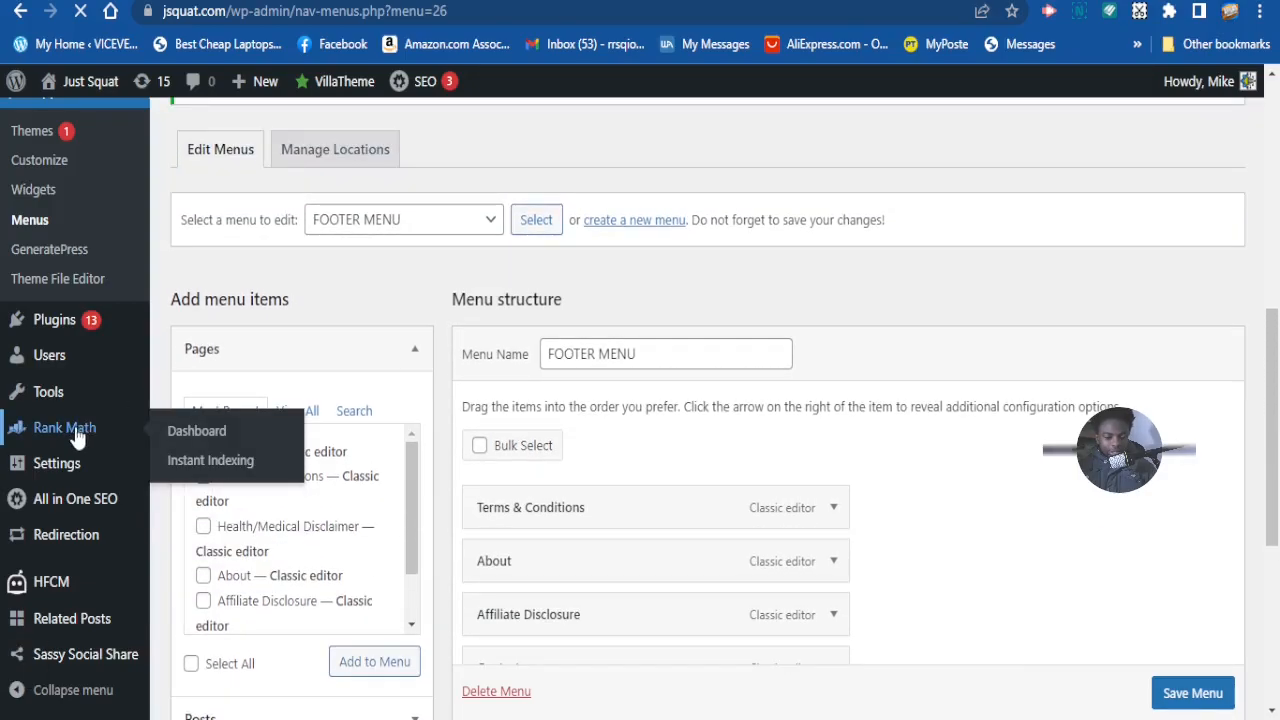
pyautogui.scroll(-2, 75, 365)
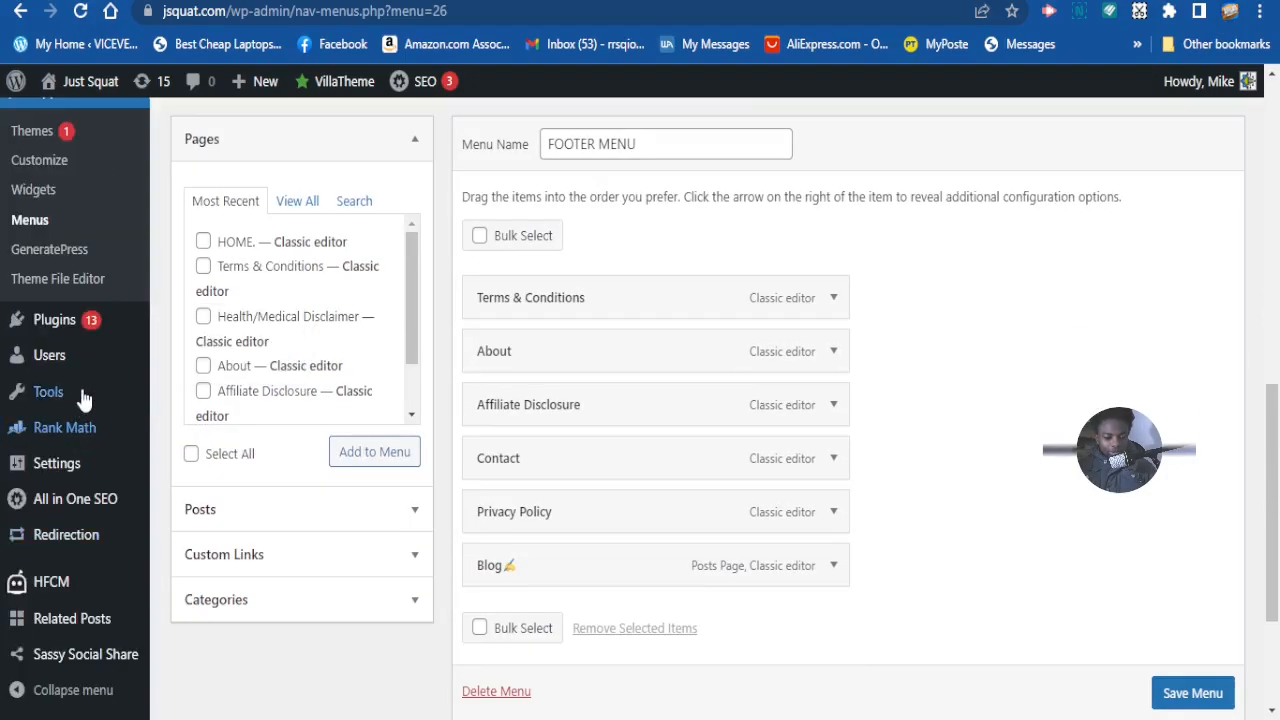
pyautogui.scroll(-1, 55, 410)
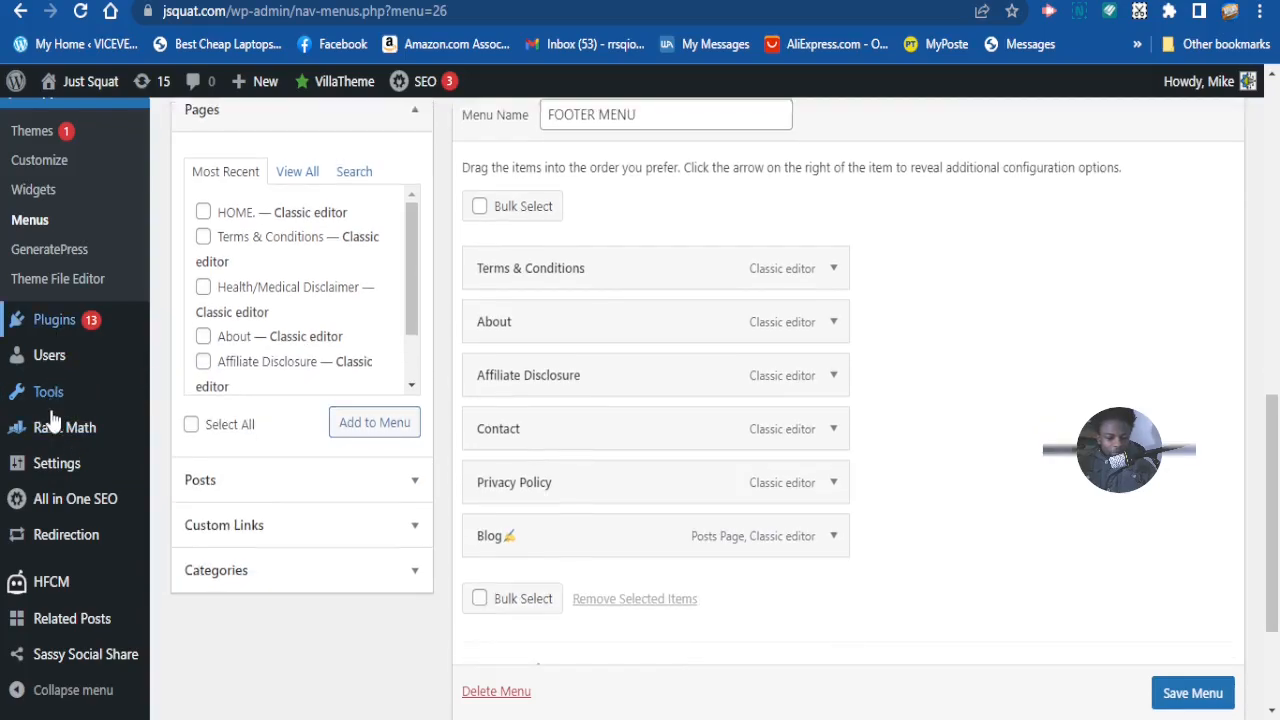
pyautogui.scroll(-1, 57, 463)
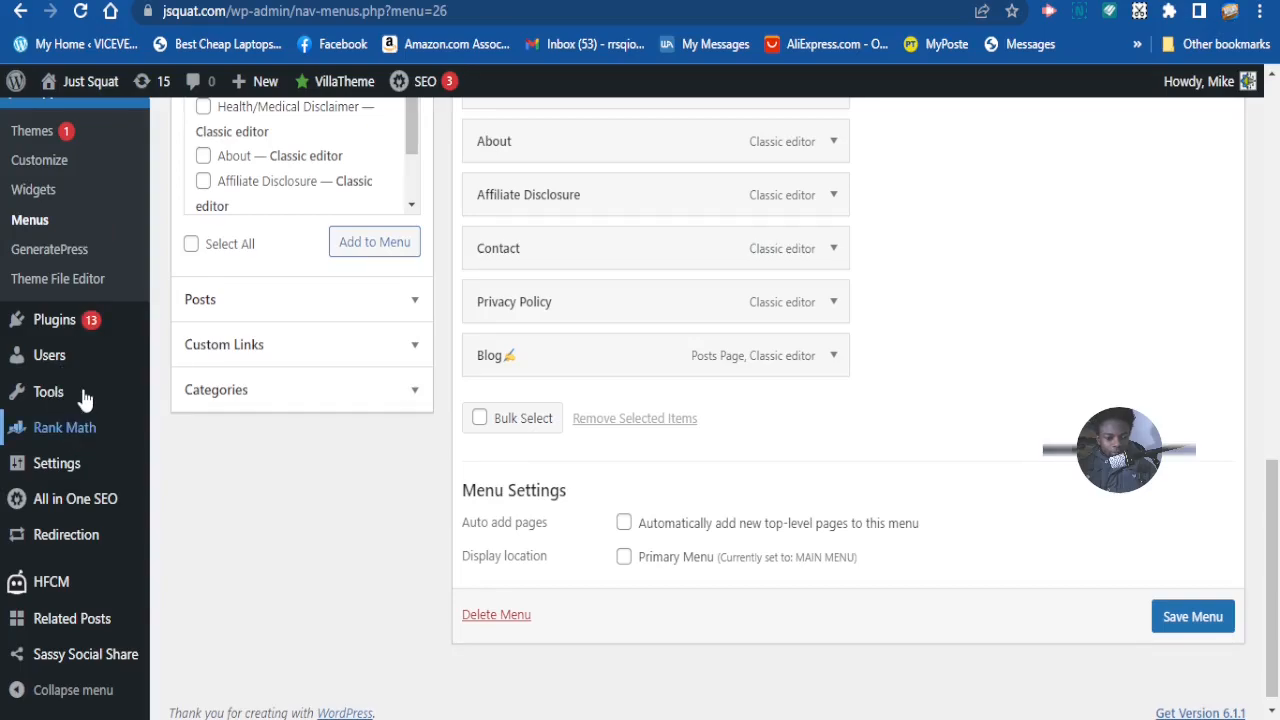
pyautogui.scroll(-1, 82, 402)
pyautogui.scroll(2, 75, 630)
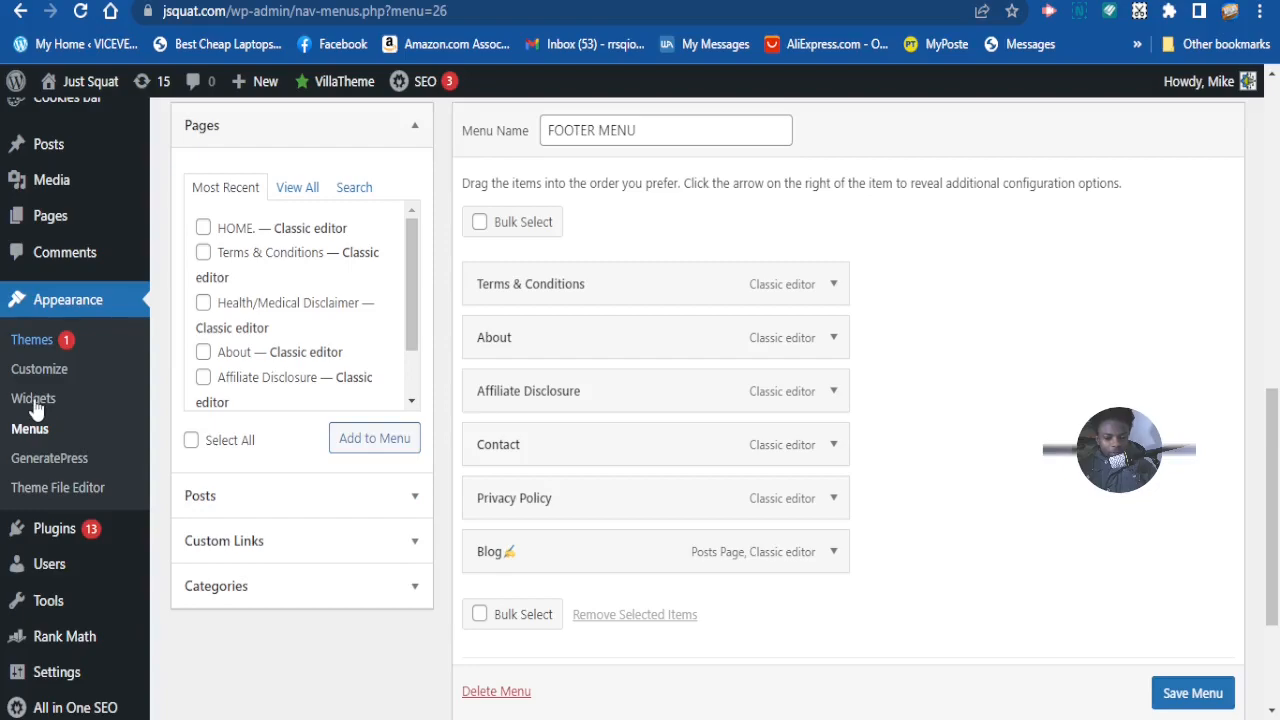
pyautogui.scroll(-1, 35, 408)
# - Open the Widgets editor and scroll through its sidebar widget areas
pyautogui.click(47, 362)
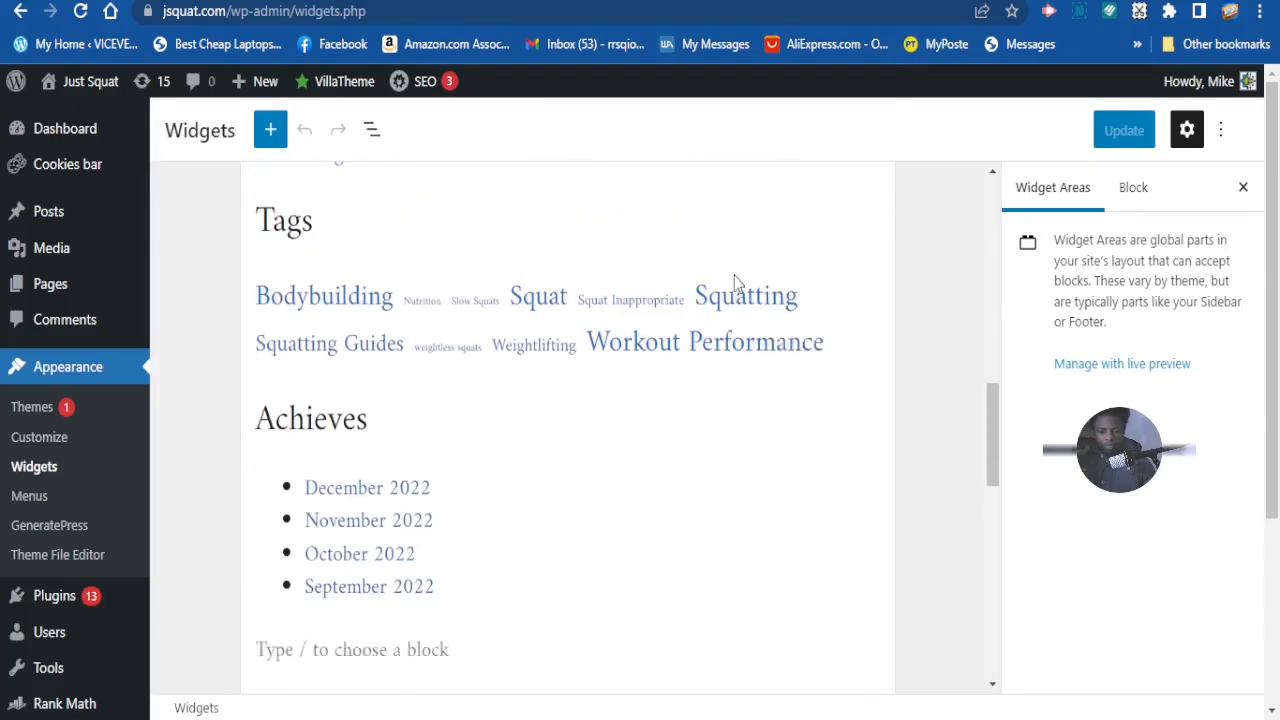
pyautogui.scroll(4, 730, 280)
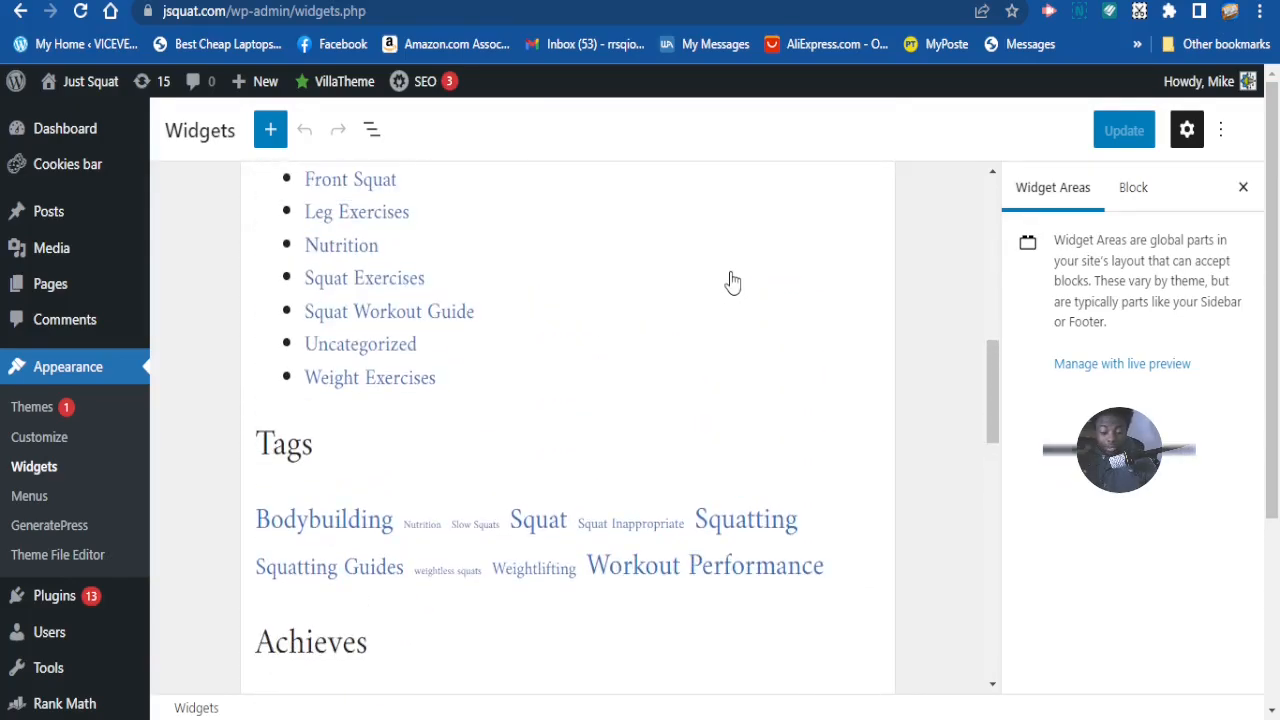
pyautogui.scroll(2, 730, 280)
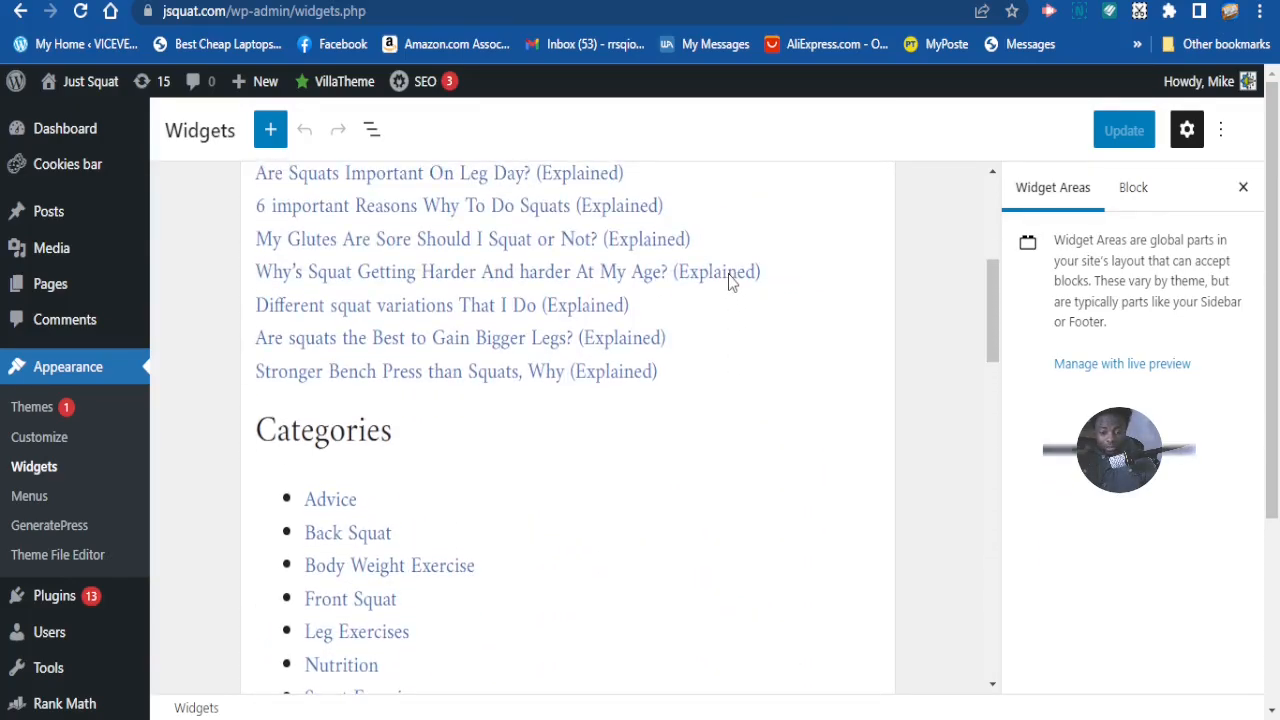
pyautogui.scroll(3, 730, 283)
pyautogui.scroll(-4, 730, 283)
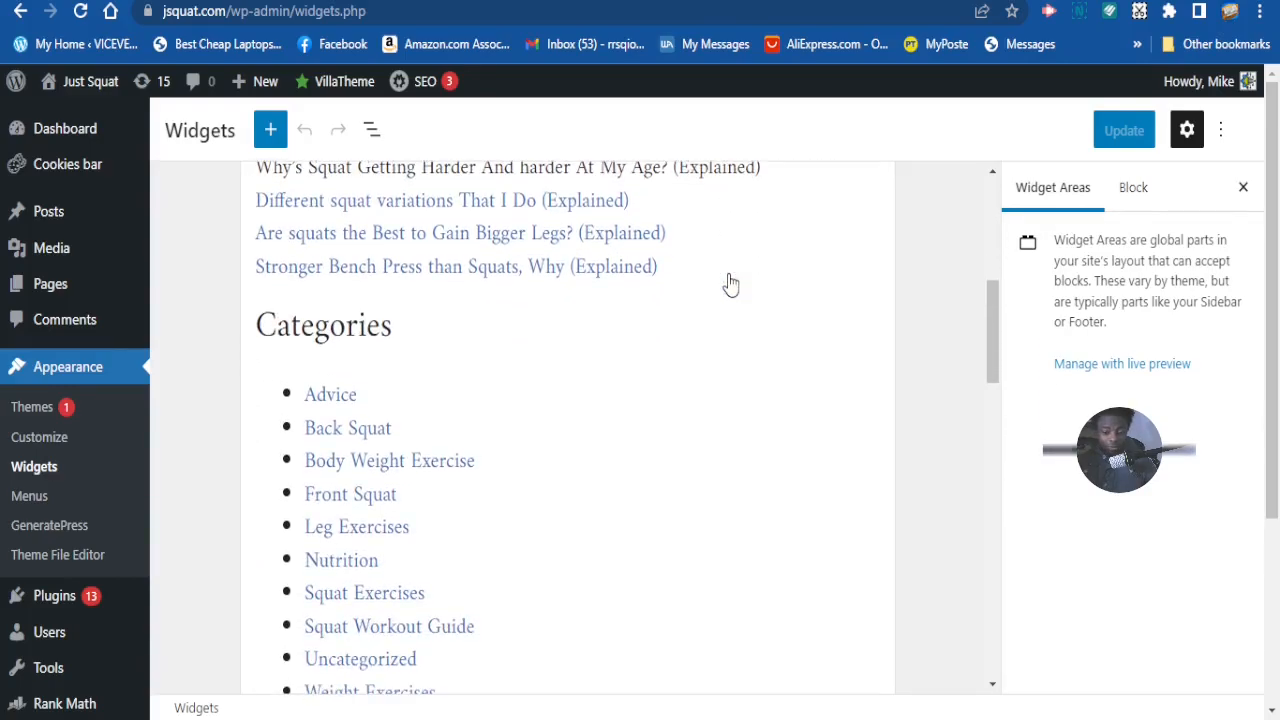
pyautogui.scroll(-6, 730, 285)
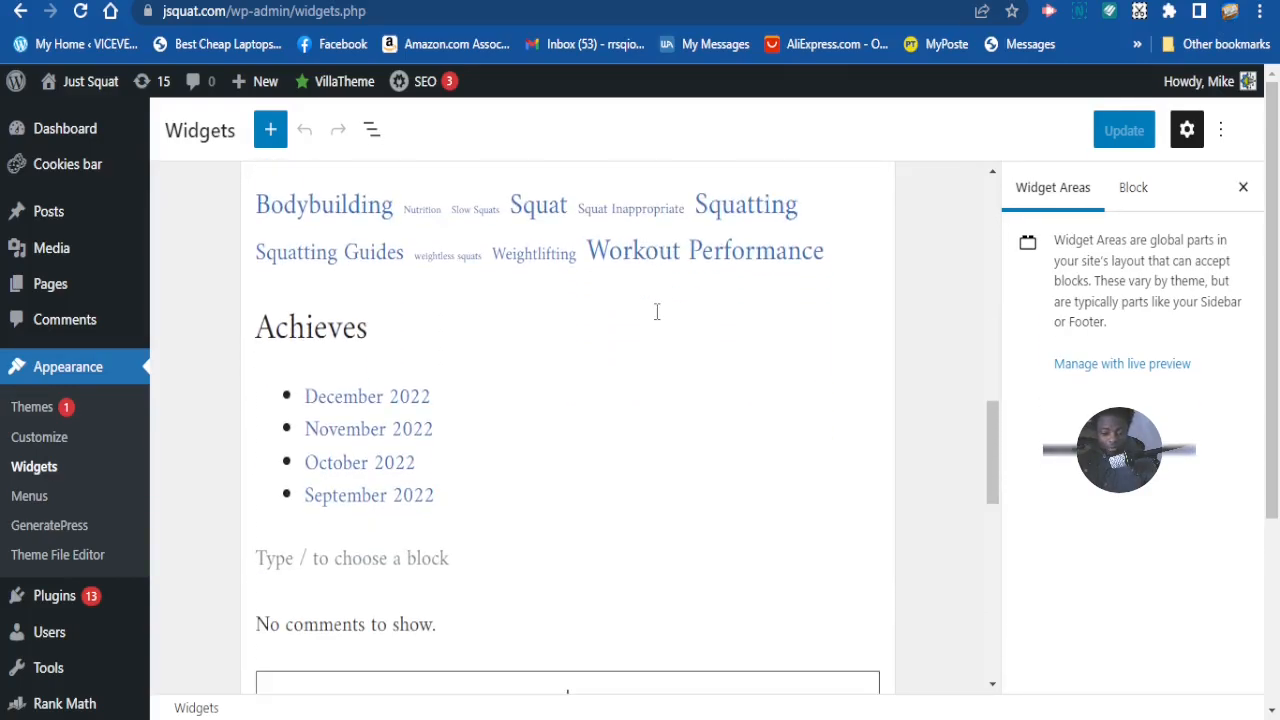
pyautogui.scroll(-3, 657, 311)
pyautogui.scroll(7, 645, 315)
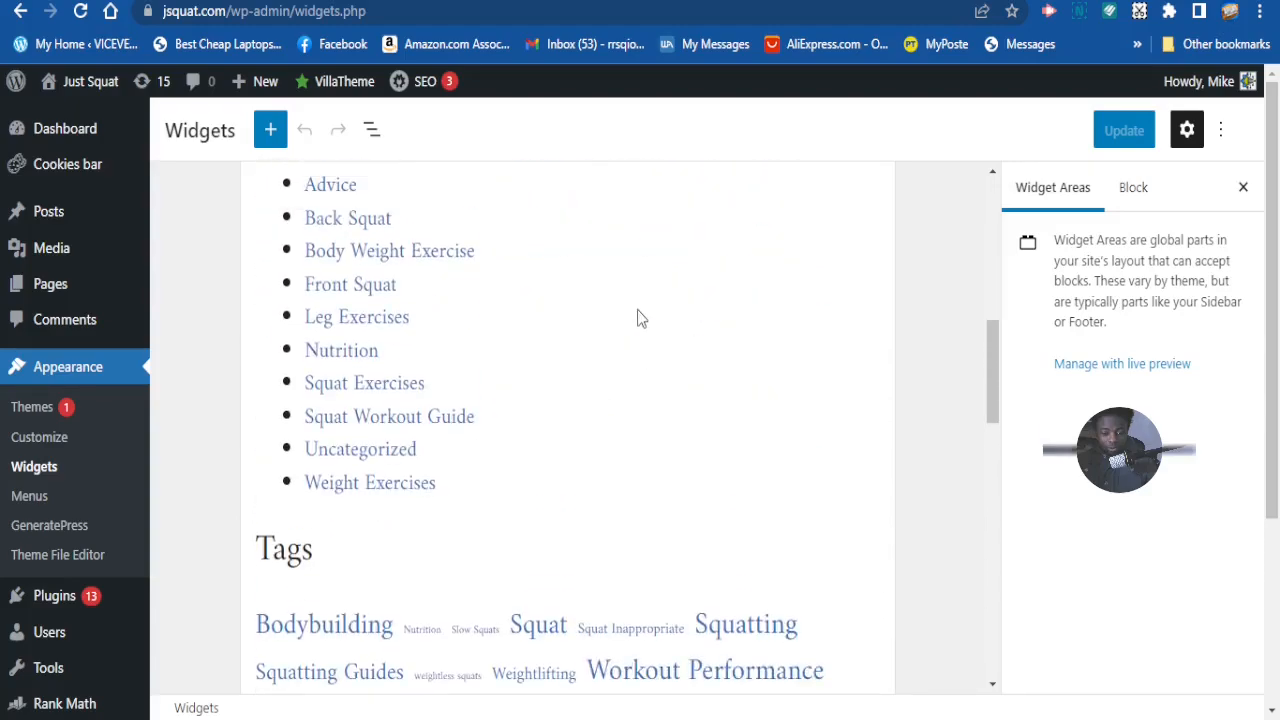
pyautogui.scroll(7, 640, 317)
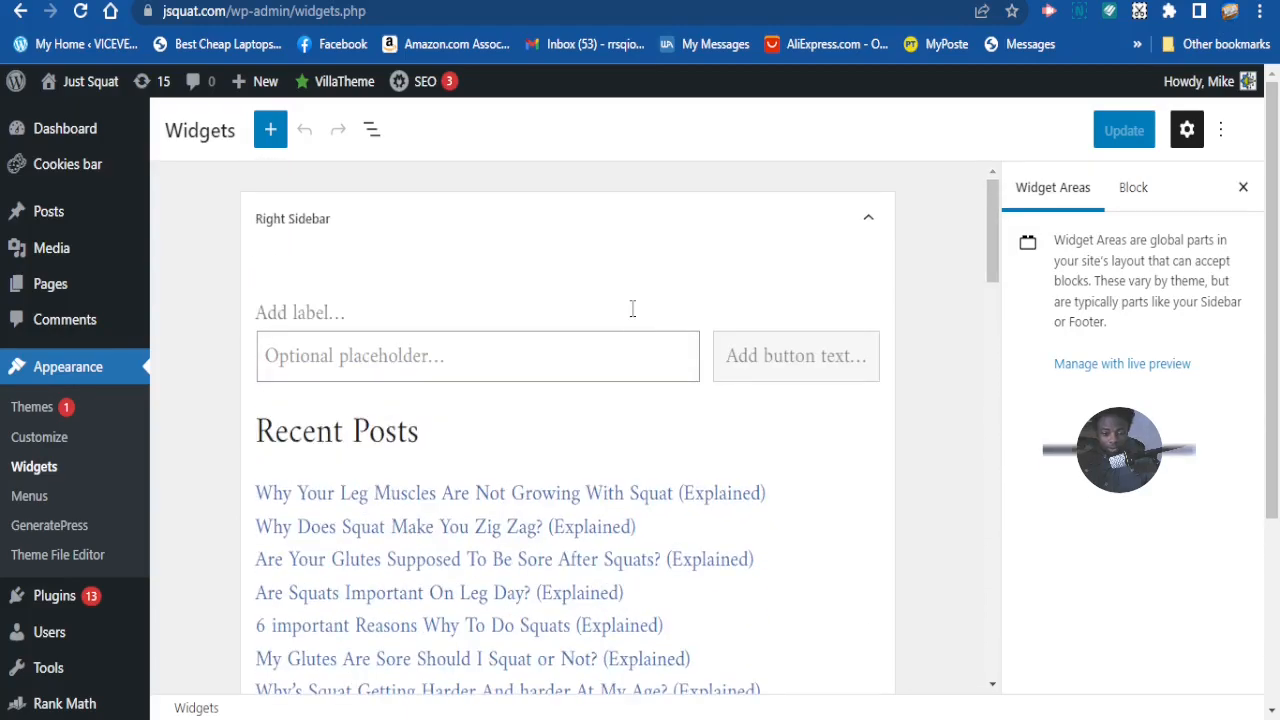
pyautogui.scroll(-1, 610, 308)
pyautogui.scroll(1, 606, 306)
# - Scroll down to the Footer Widget 3–5, Footer Bar and Top Bar areas
pyautogui.scroll(-2, 330, 260)
pyautogui.scroll(-7, 386, 296)
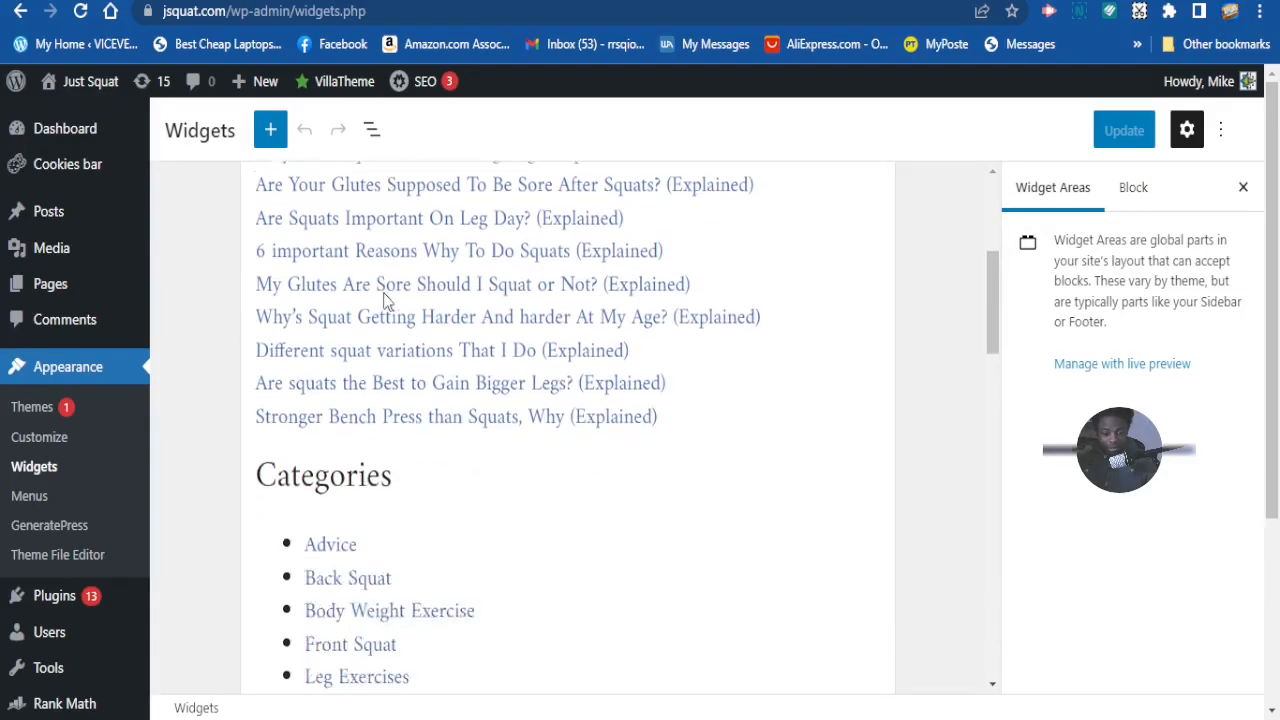
pyautogui.scroll(-6, 390, 303)
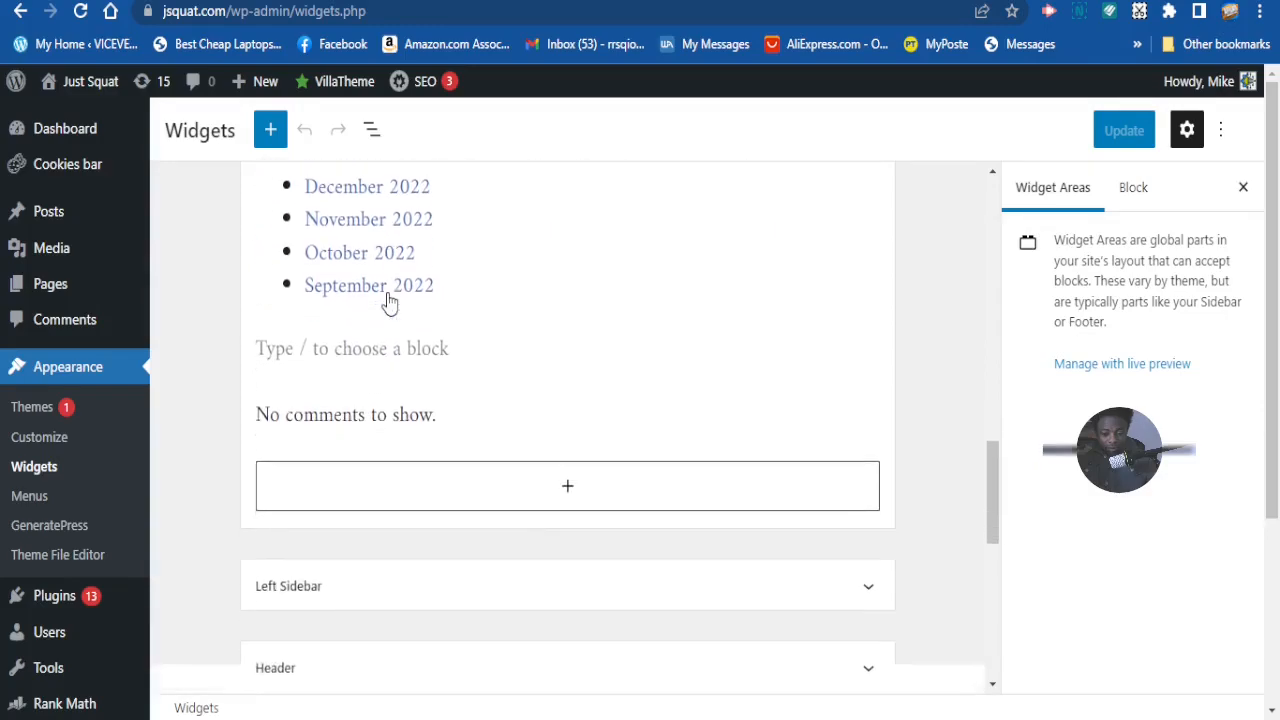
pyautogui.scroll(-1, 390, 303)
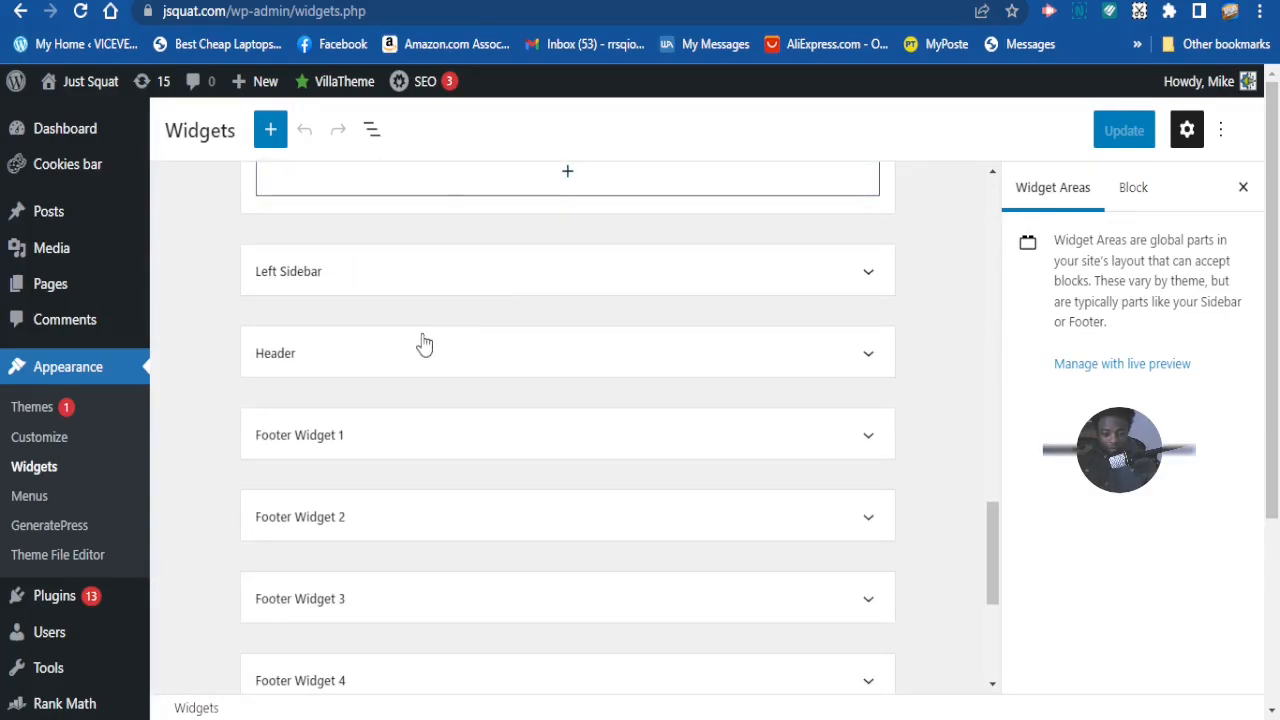
pyautogui.scroll(-1, 420, 375)
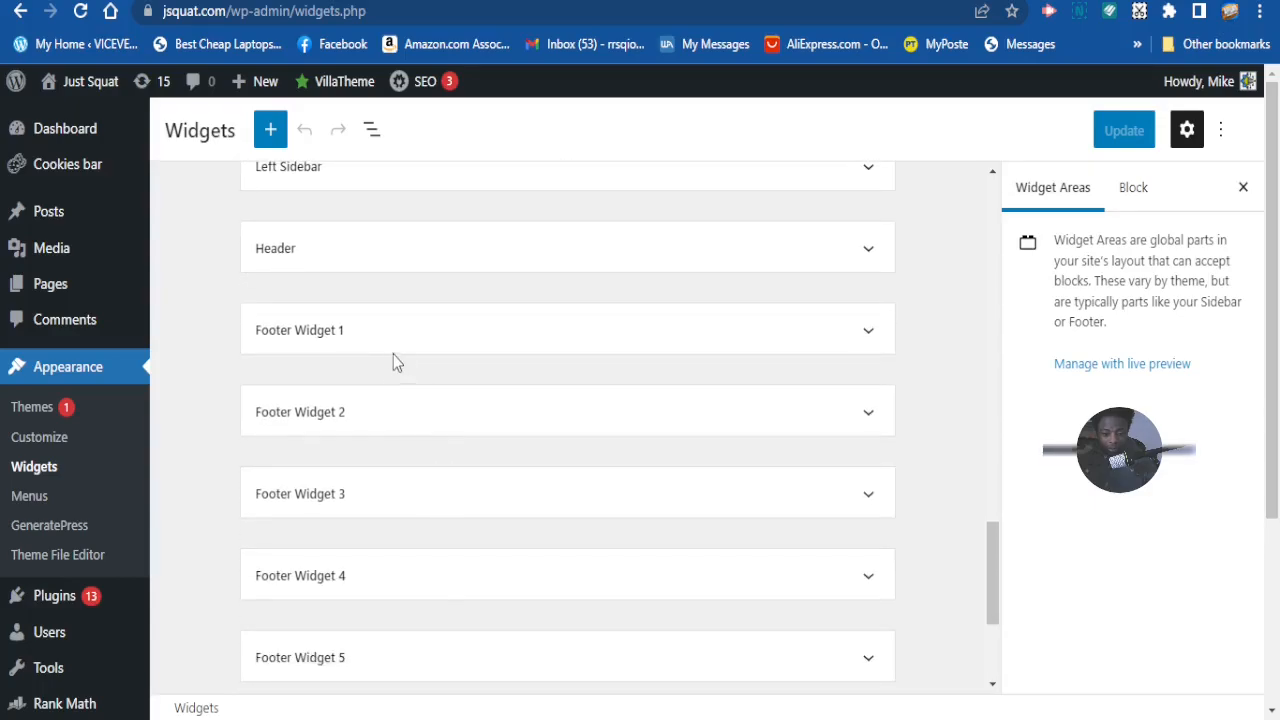
pyautogui.scroll(-1, 474, 505)
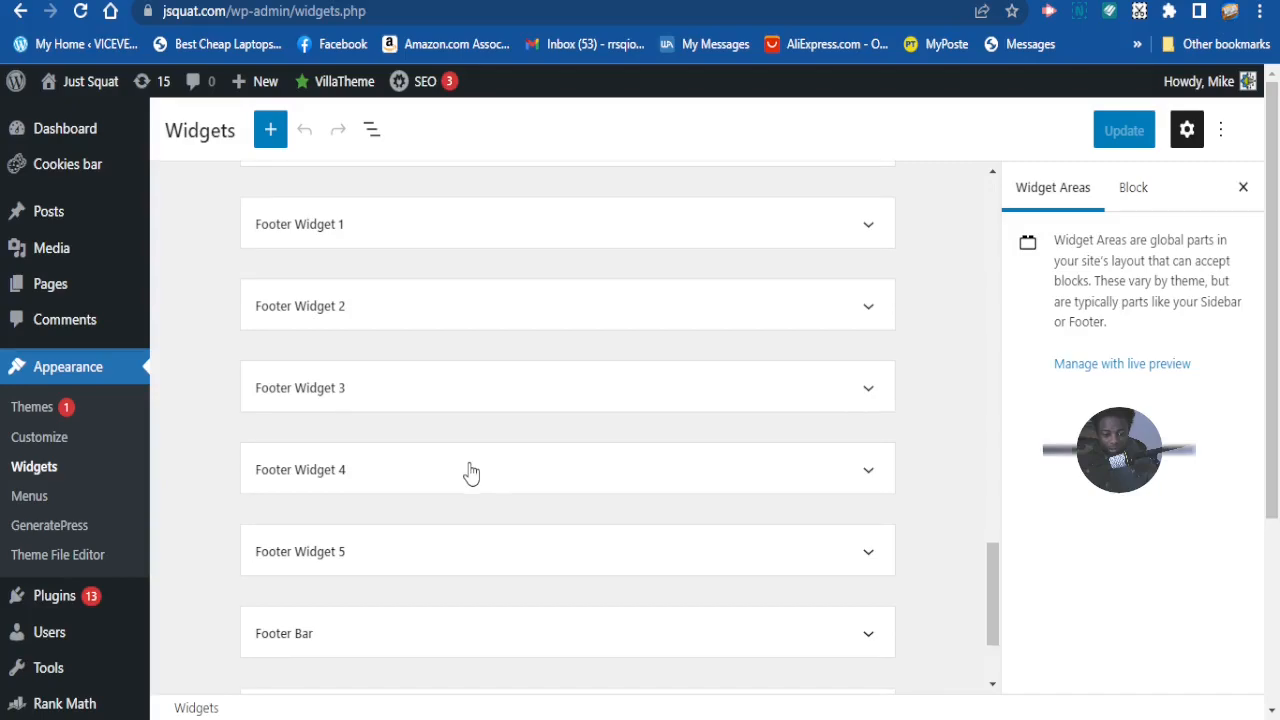
pyautogui.scroll(-1, 460, 470)
pyautogui.scroll(-1, 491, 486)
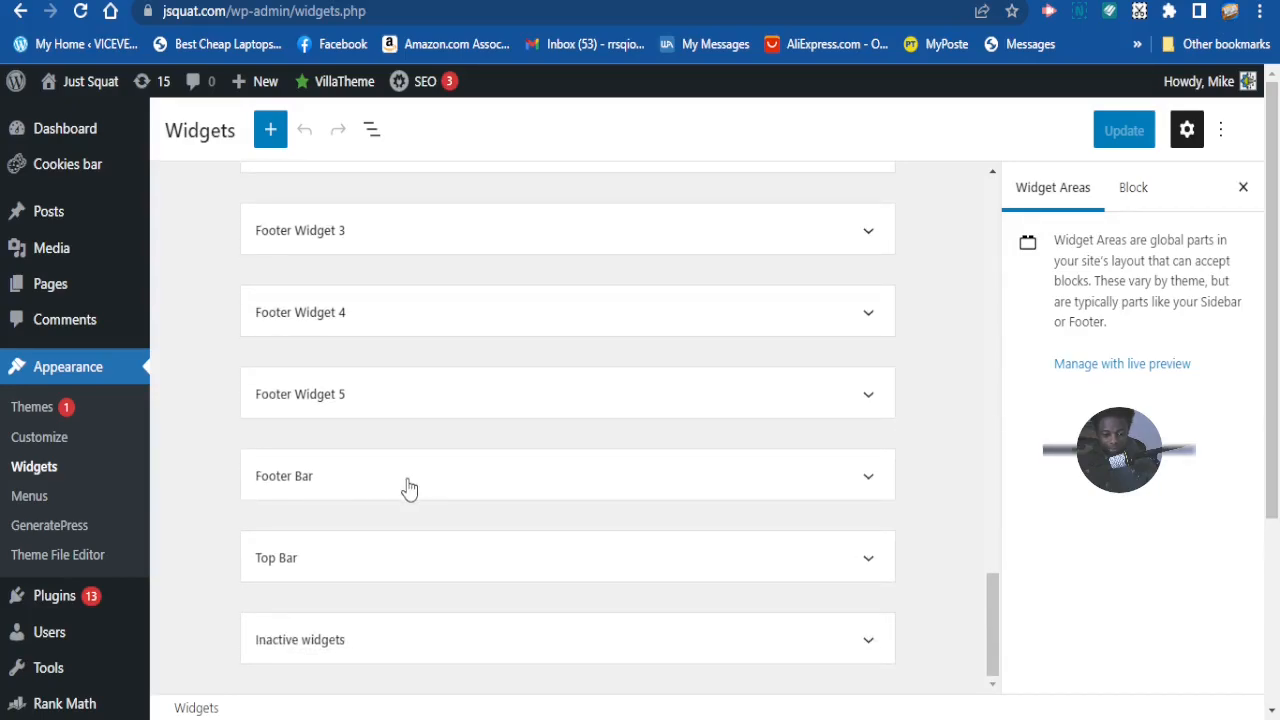
# - Expand Footer Bar and add a Navigation Menu widget found by searching 'NAV'
pyautogui.click(861, 486)
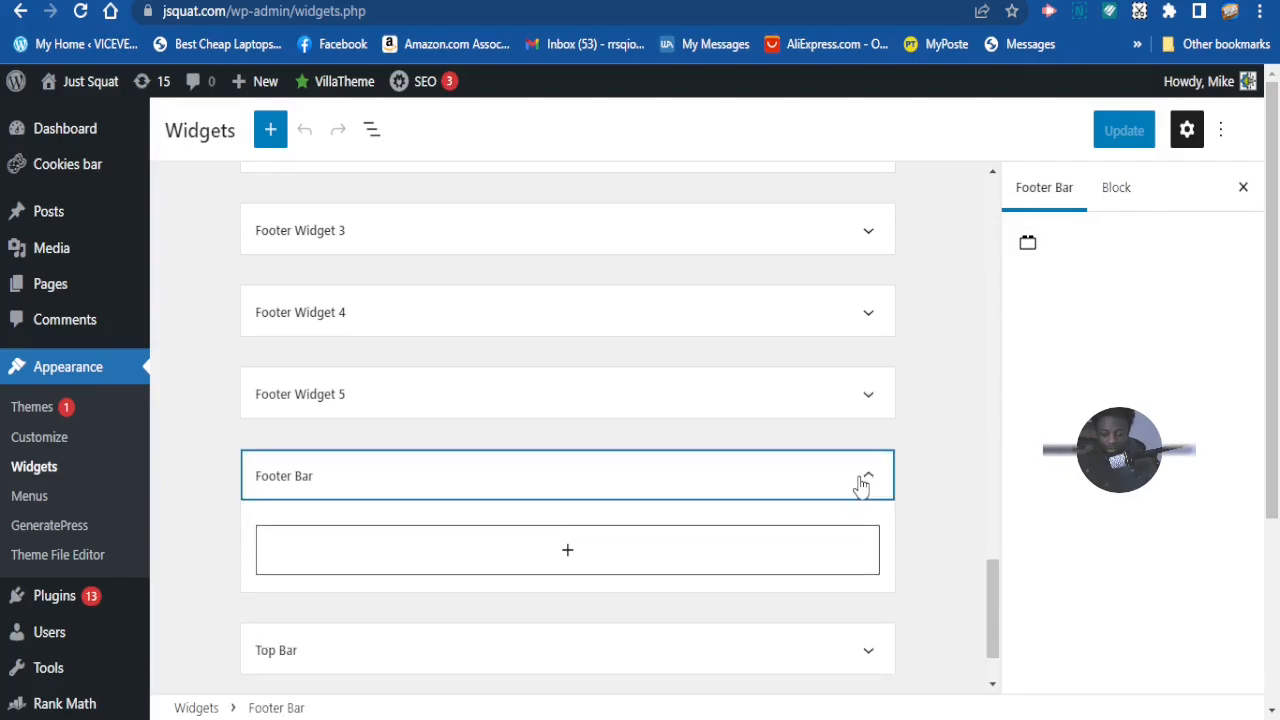
pyautogui.scroll(-2, 510, 577)
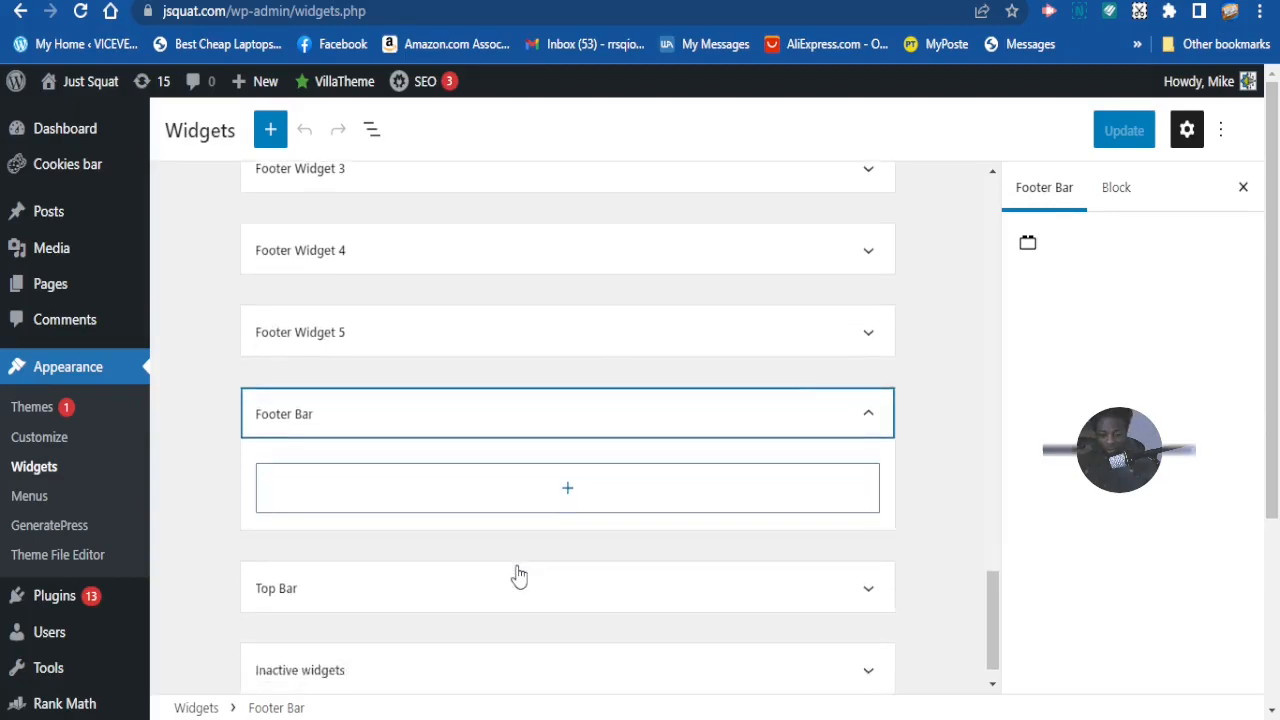
pyautogui.click(568, 468)
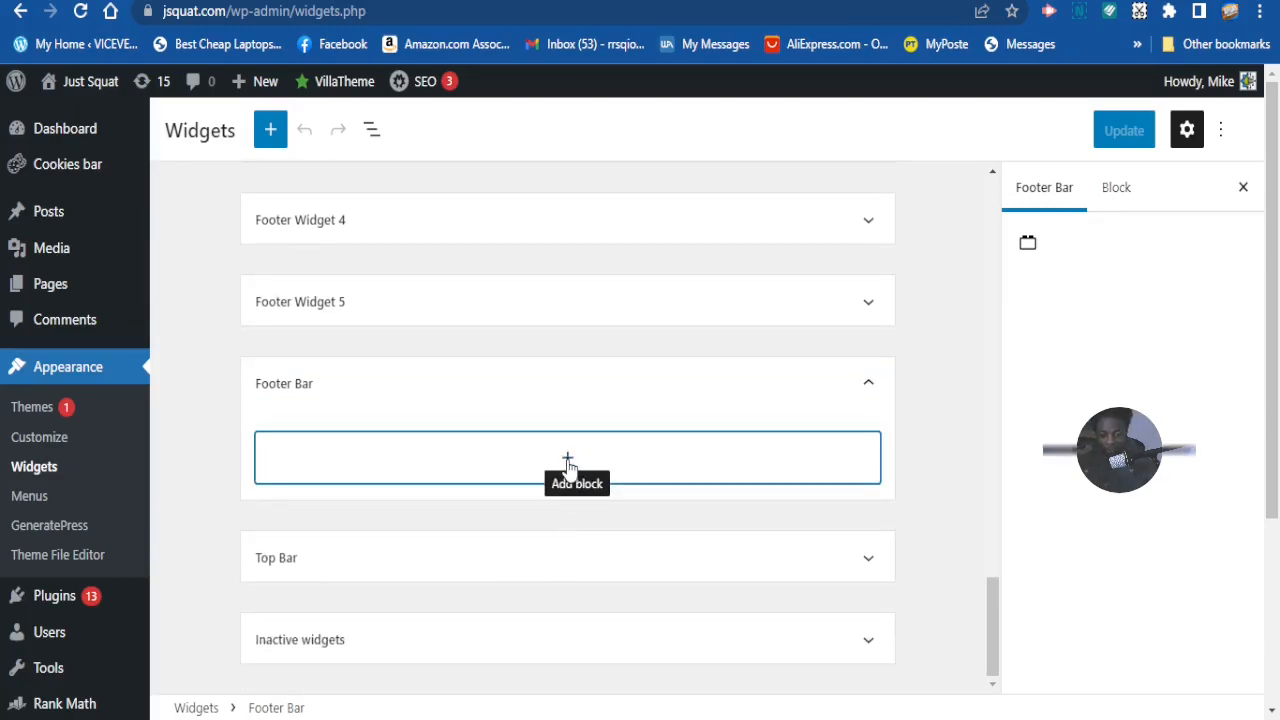
pyautogui.click(568, 465)
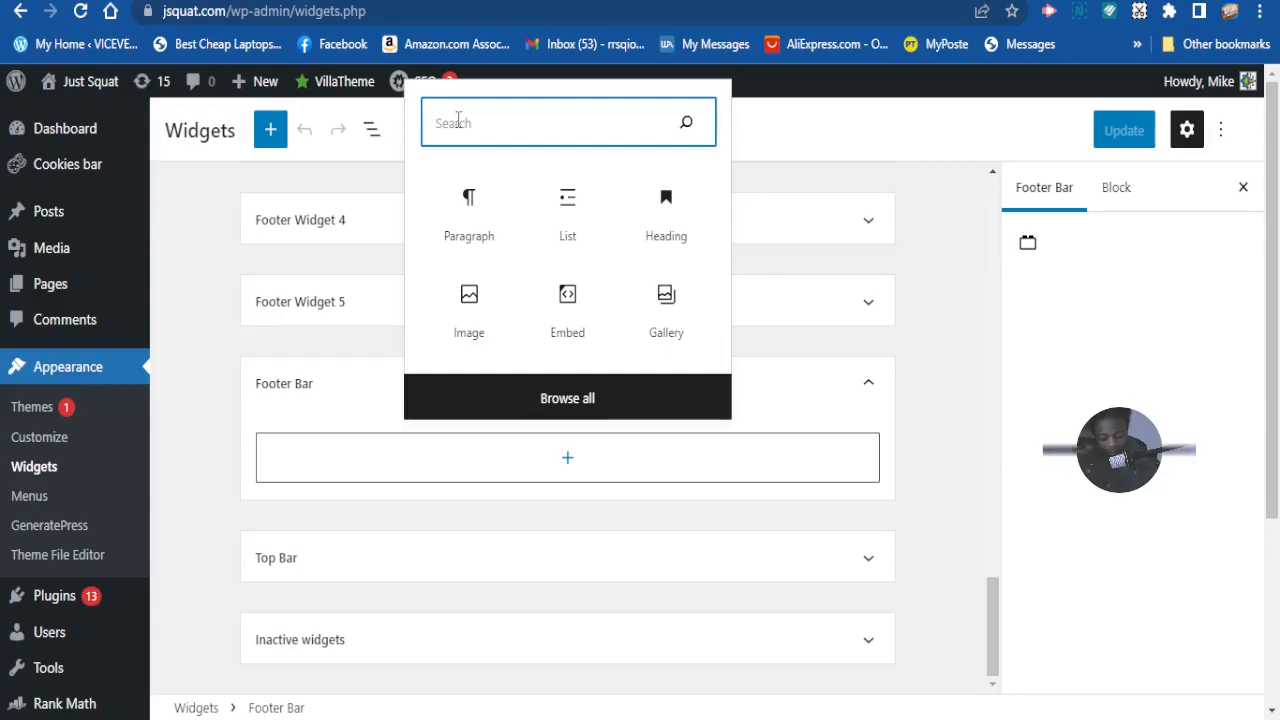
pyautogui.write('NAV')
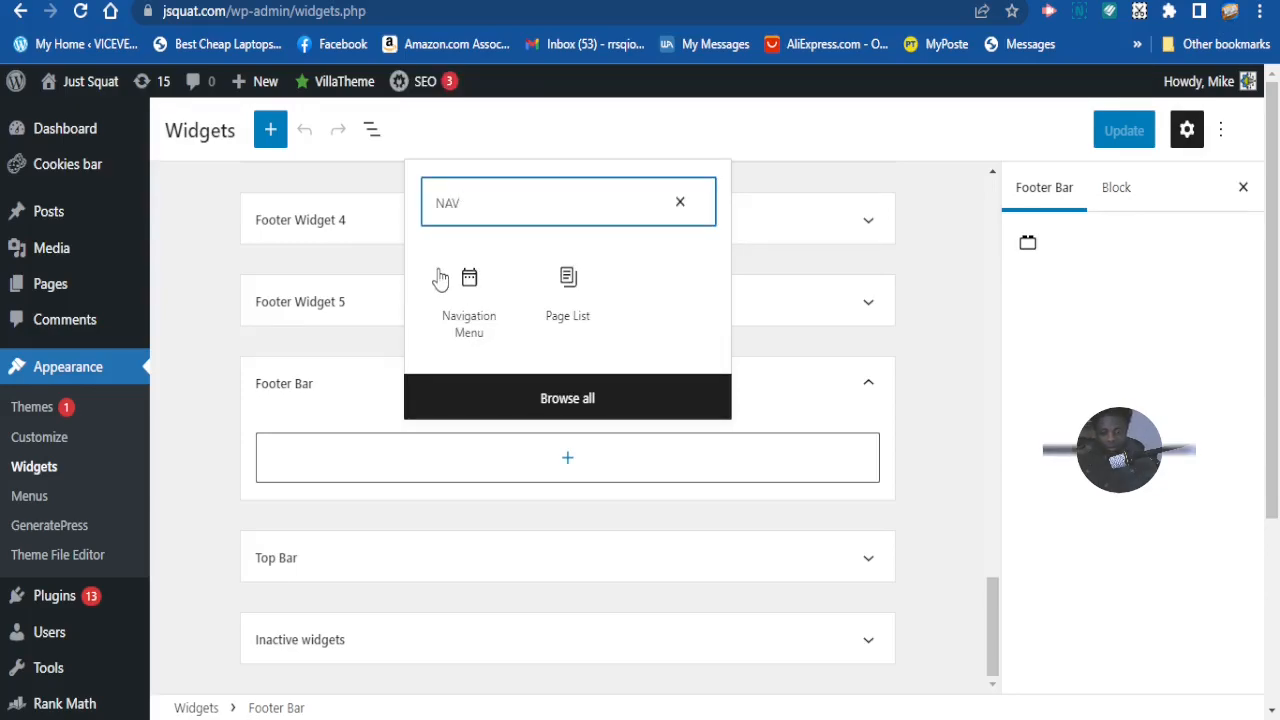
pyautogui.click(471, 329)
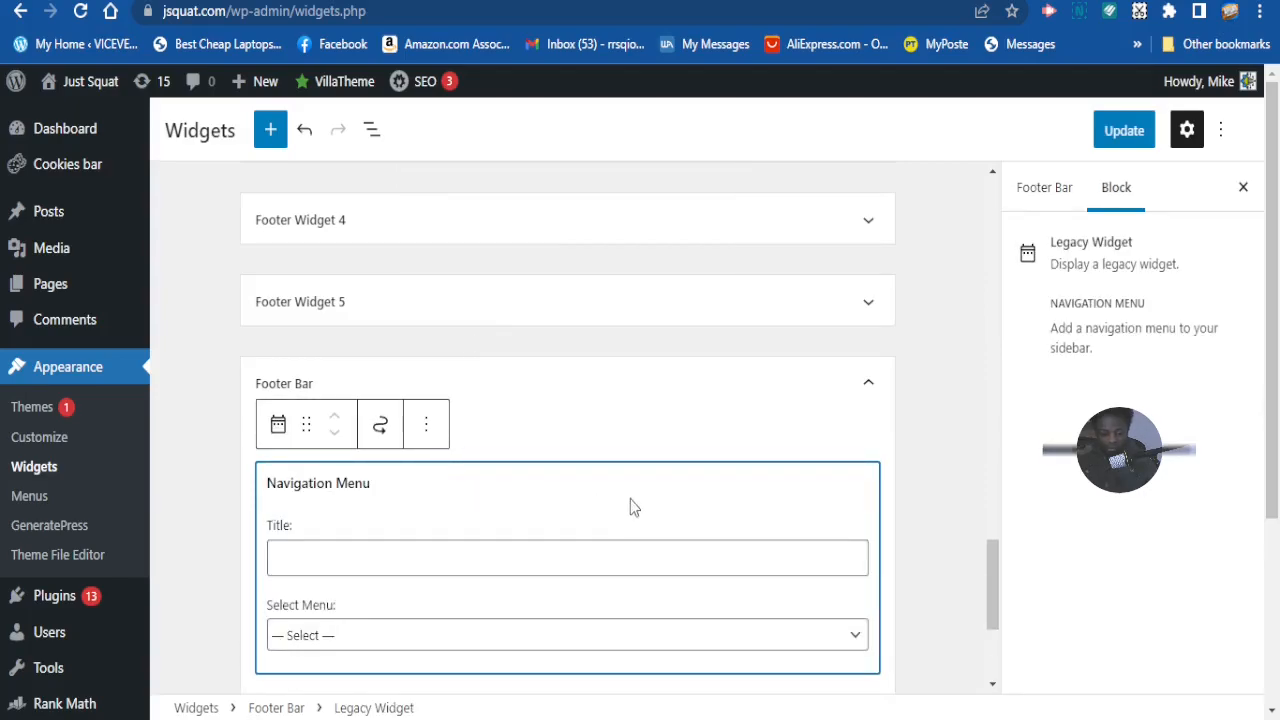
# - Set the Navigation Menu widget to FOOTER MENU and update the widgets
pyautogui.scroll(-1, 660, 556)
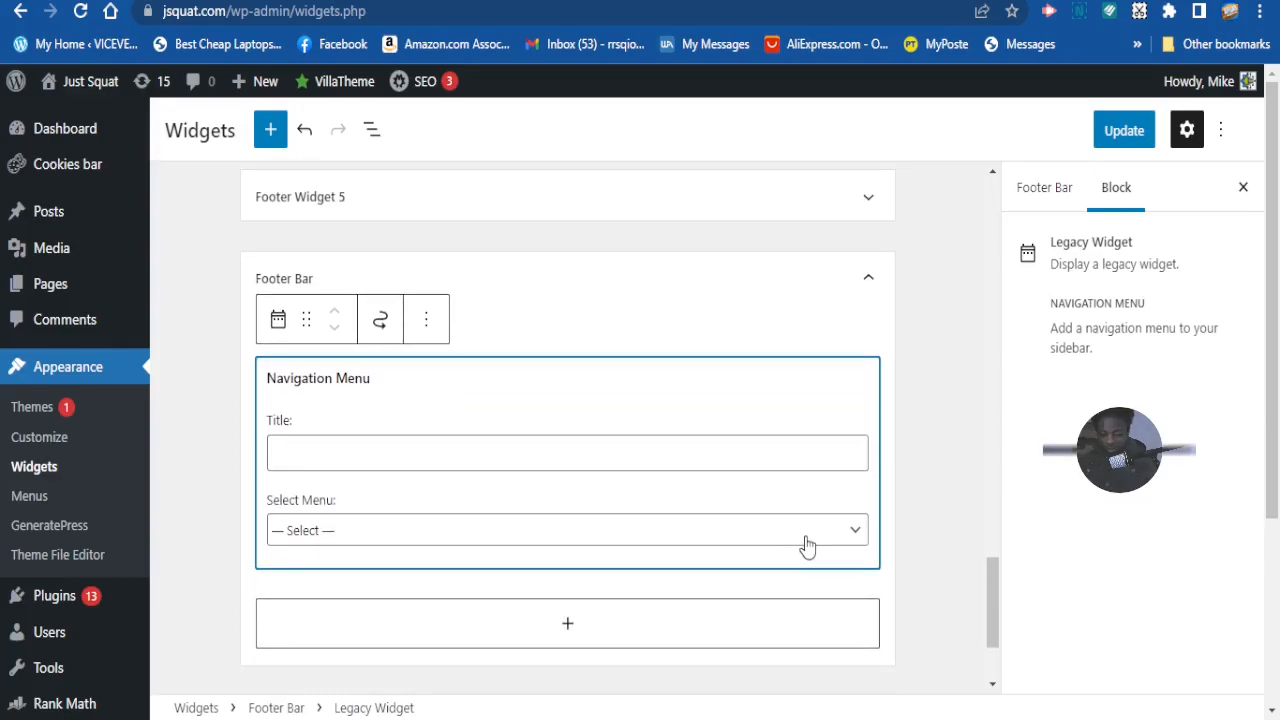
pyautogui.click(338, 576)
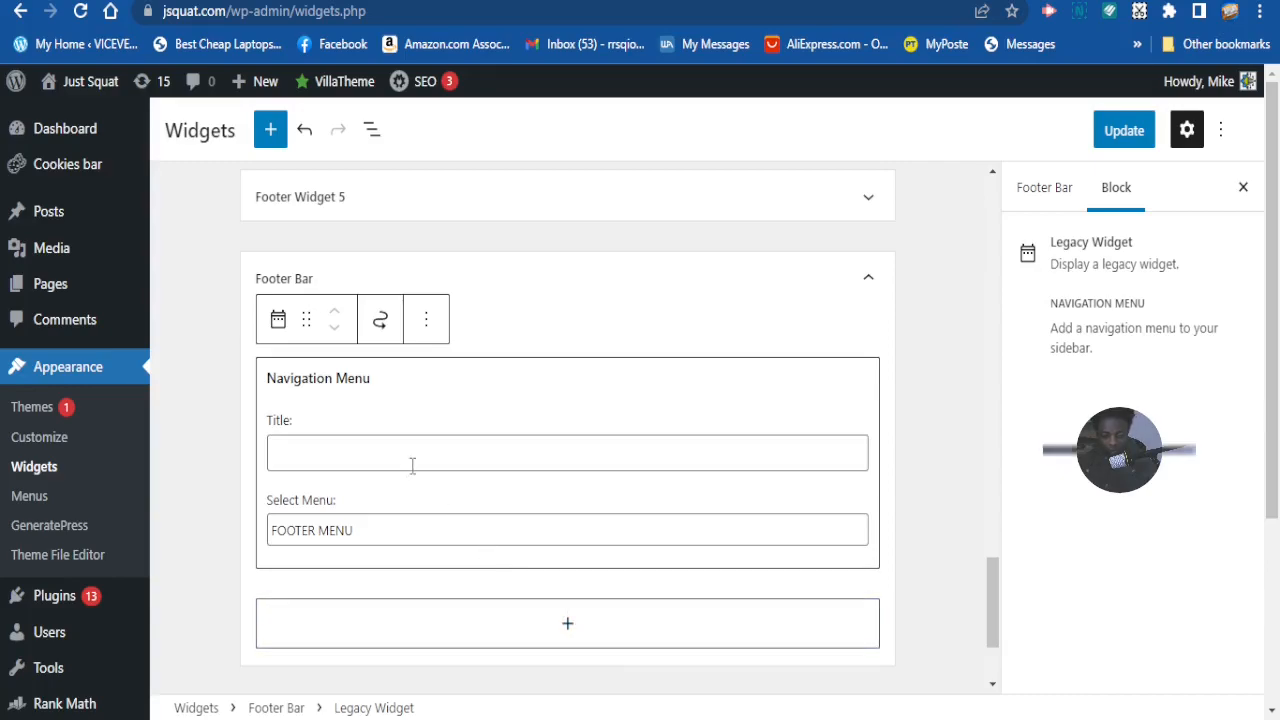
pyautogui.scroll(-1, 531, 563)
pyautogui.scroll(1, 524, 565)
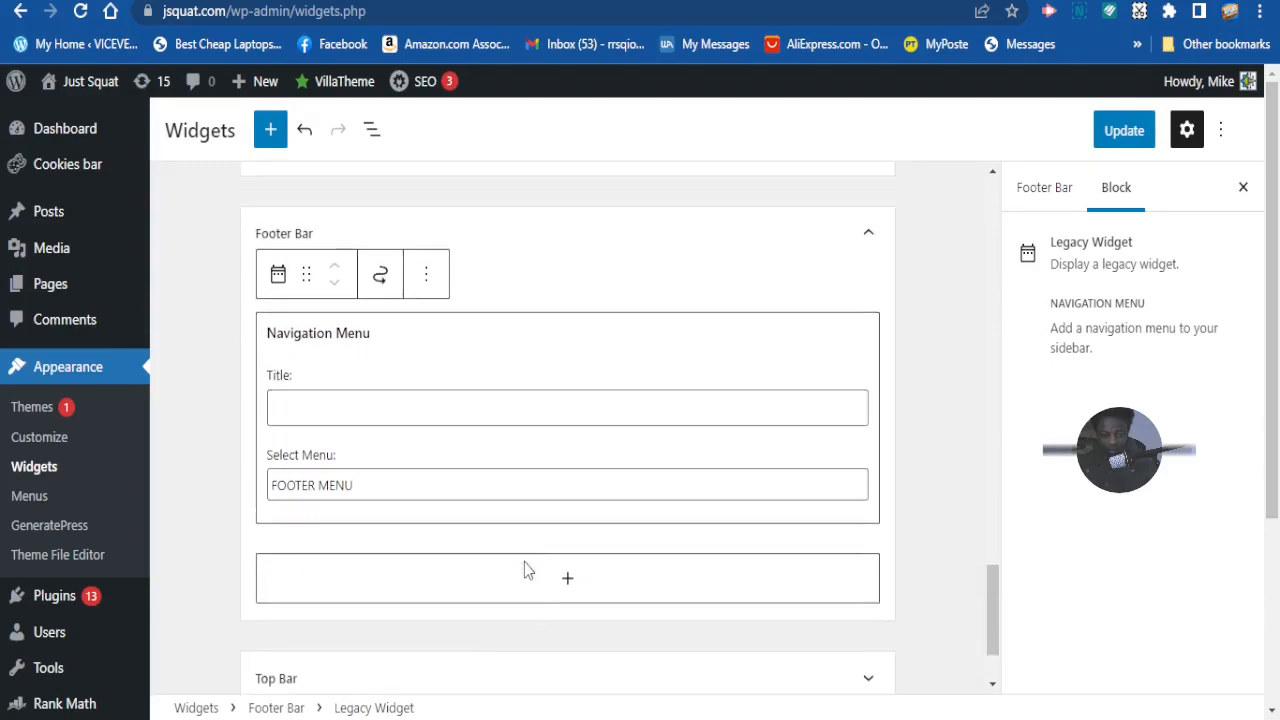
pyautogui.click(1119, 146)
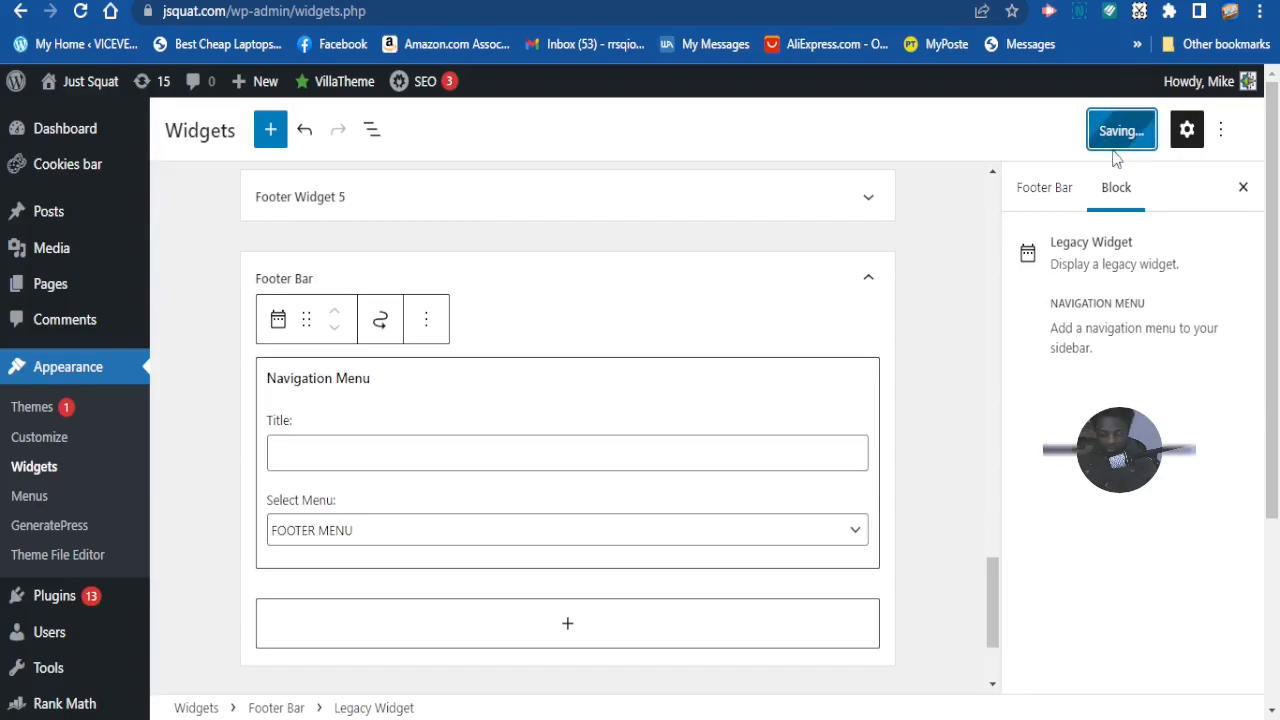
# - Once the widgets are saved, visit the live site from the admin bar's site-name menu
pyautogui.scroll(-1, 1083, 213)
pyautogui.scroll(-1, 907, 230)
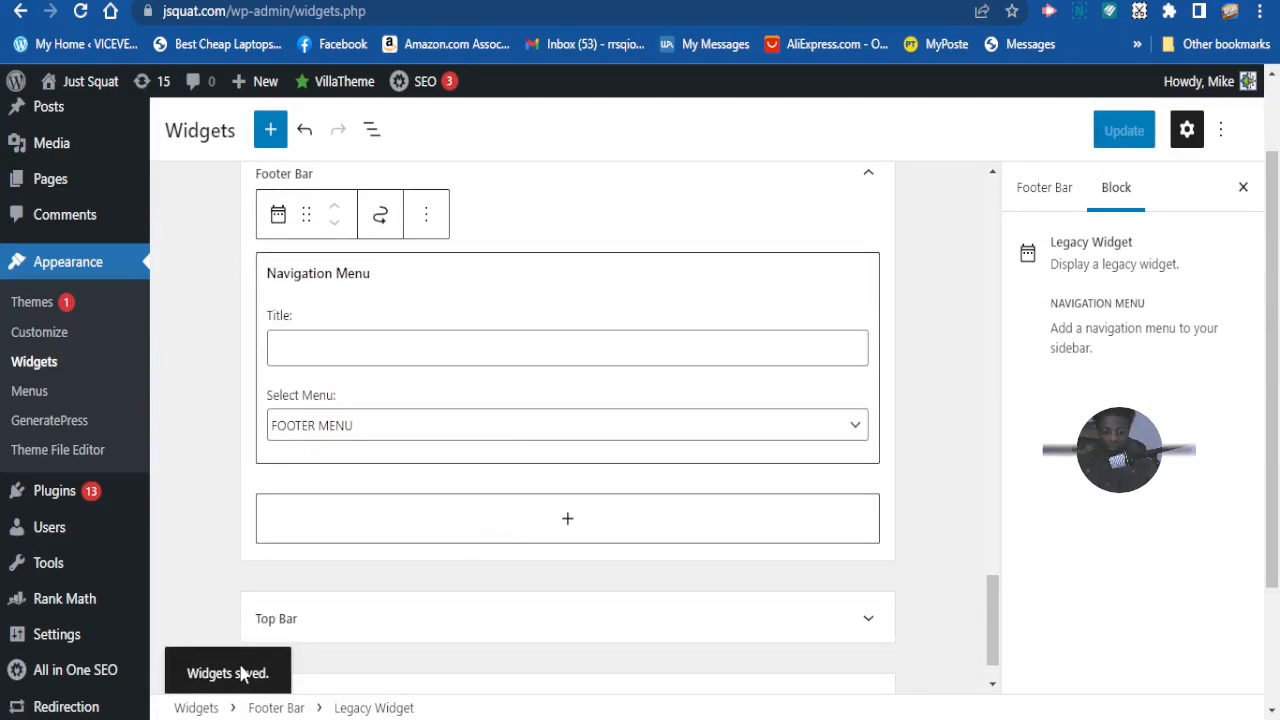
pyautogui.scroll(-1, 654, 551)
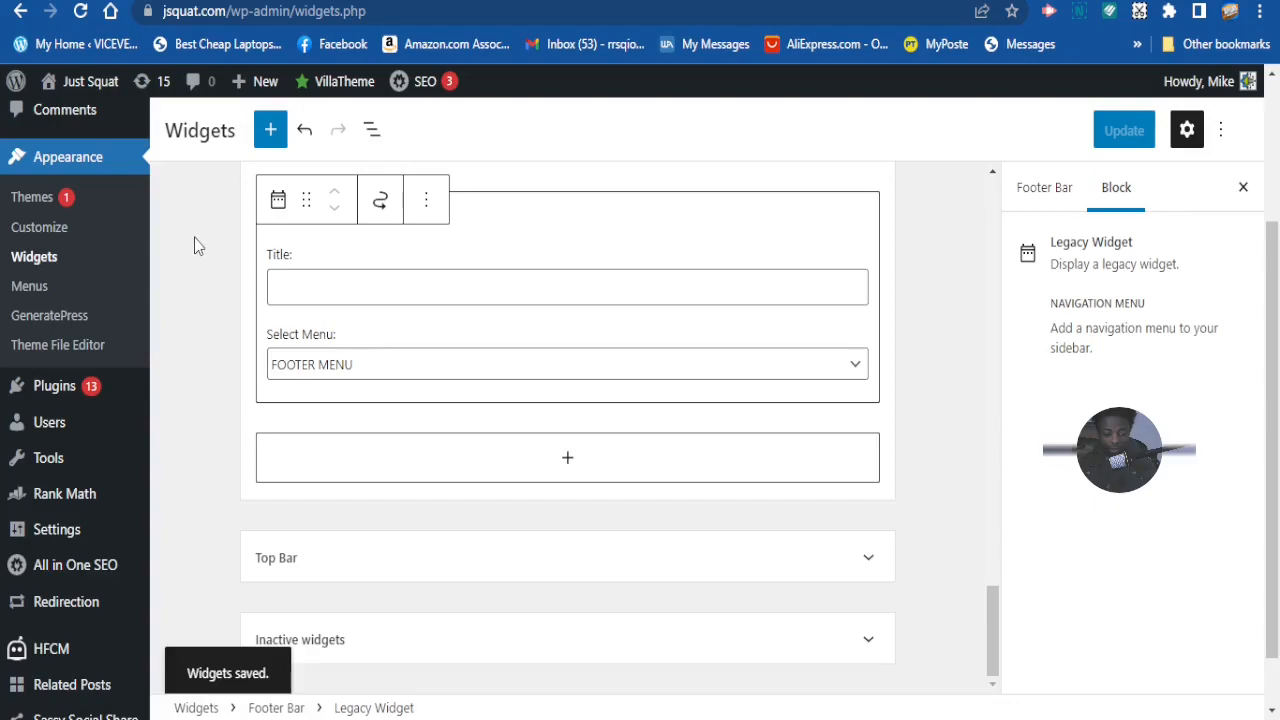
pyautogui.moveTo(74, 92)
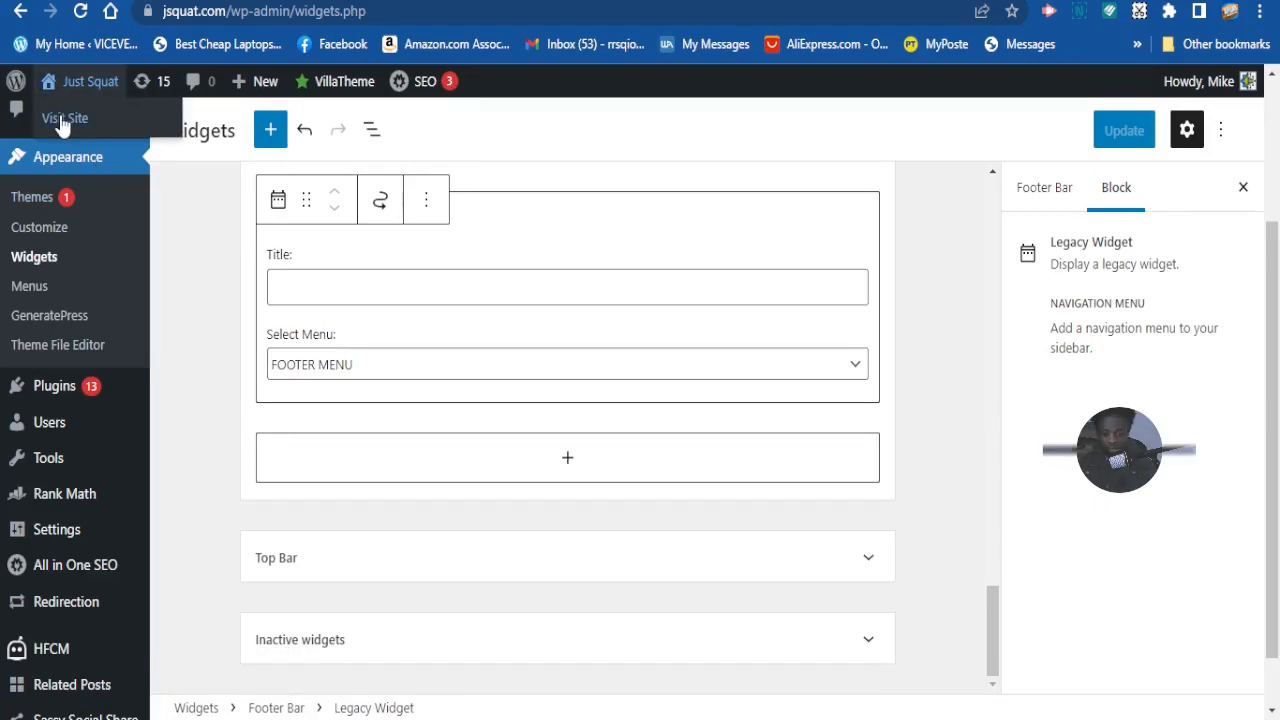
pyautogui.click(62, 120)
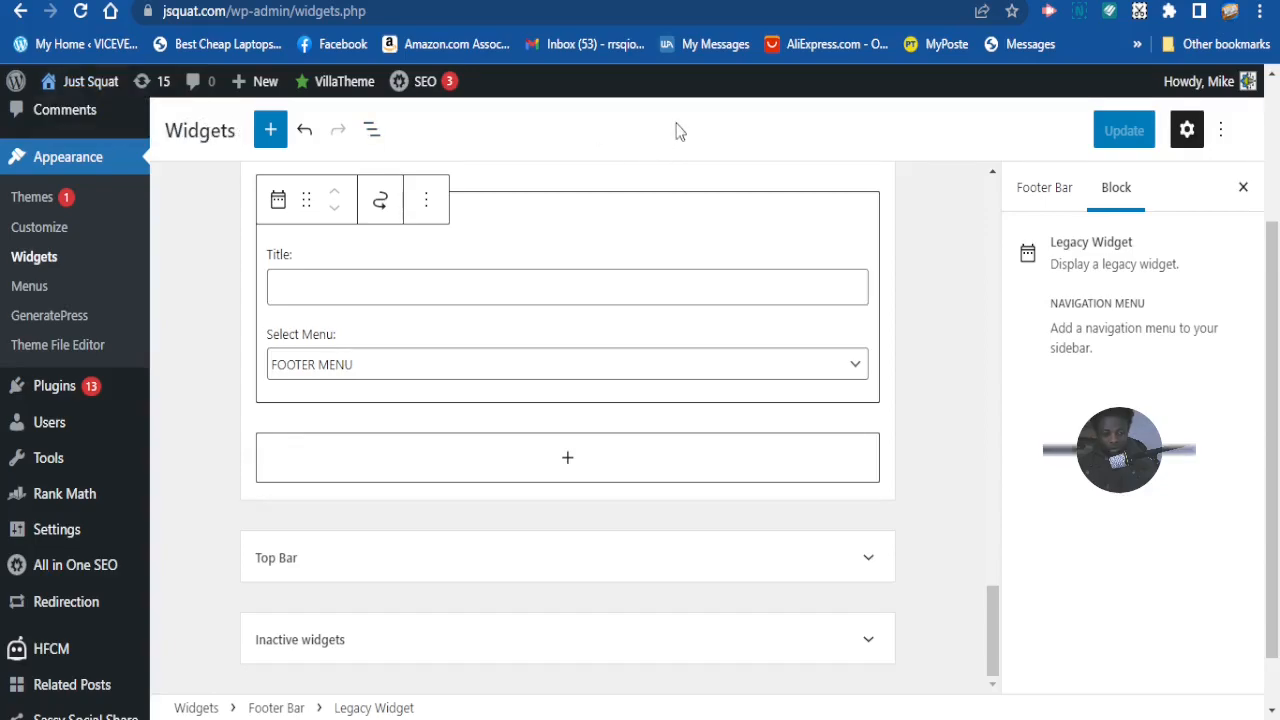
pyautogui.scroll(-1, 690, 214)
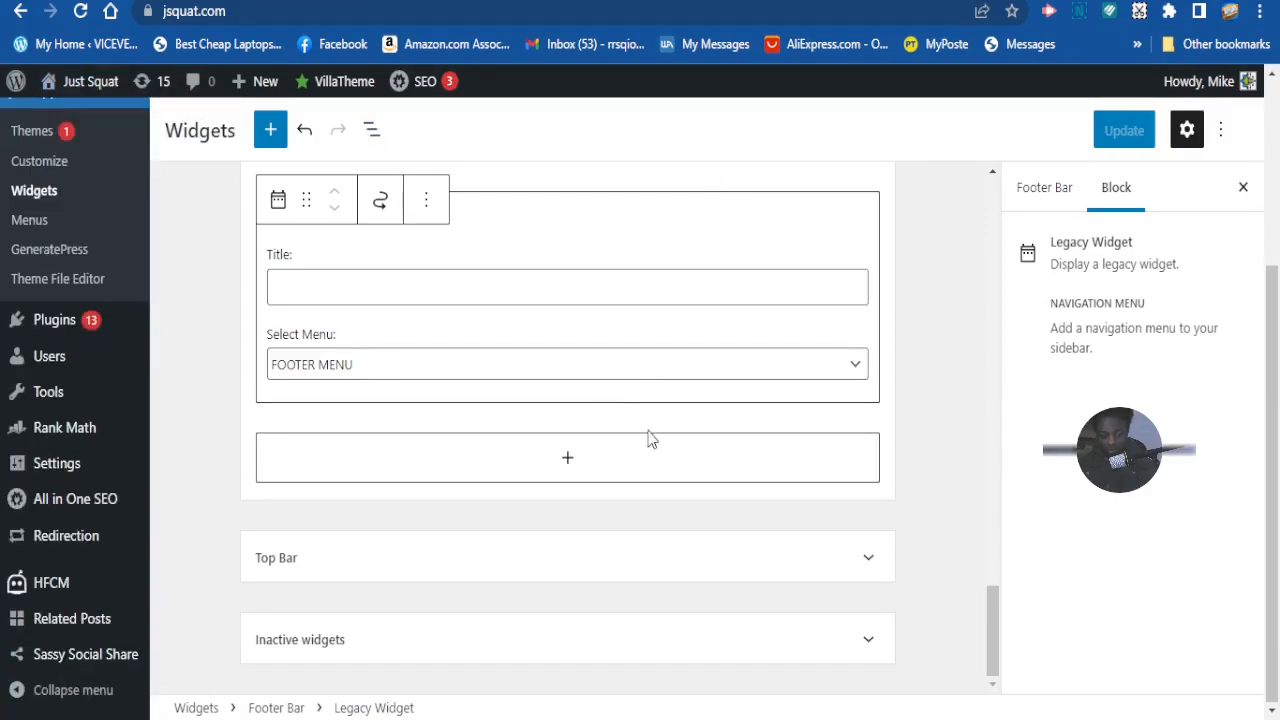
# - Scroll to the bottom of the live site to check the new footer menu links
pyautogui.moveTo(991, 654); pyautogui.dragTo(990, 321)
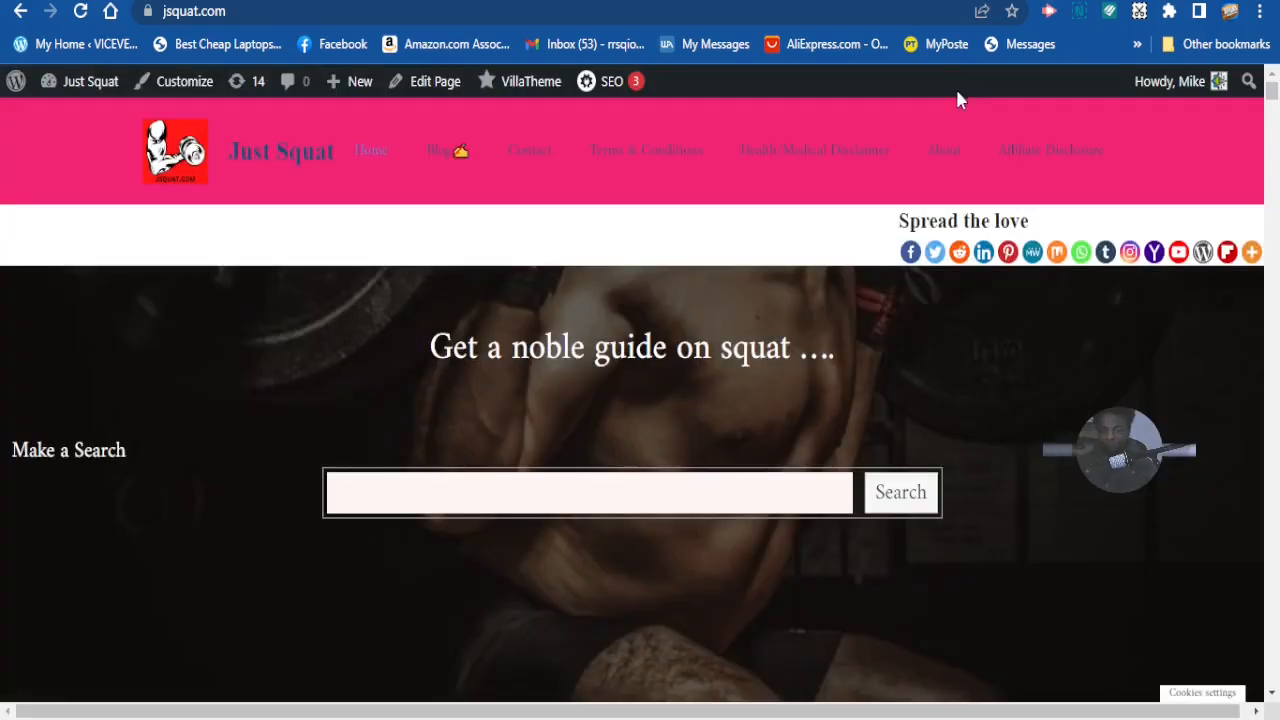
pyautogui.scroll(-2, 970, 289)
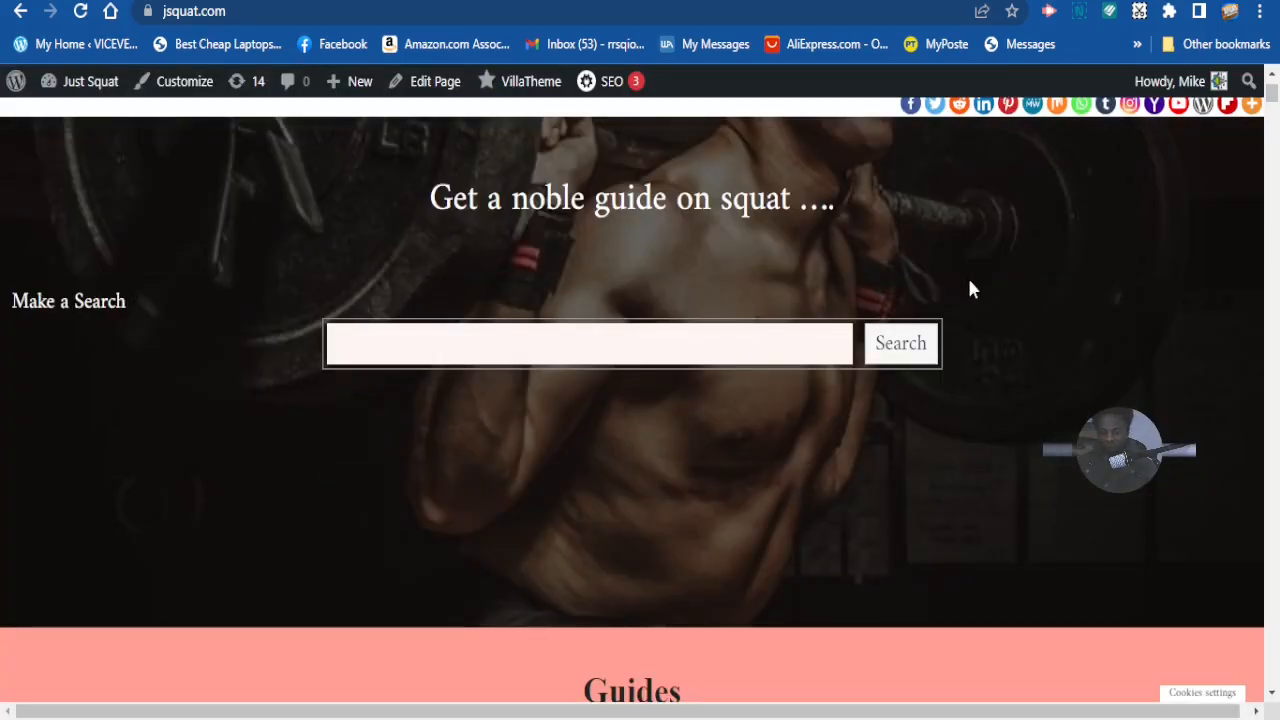
pyautogui.scroll(-2, 978, 288)
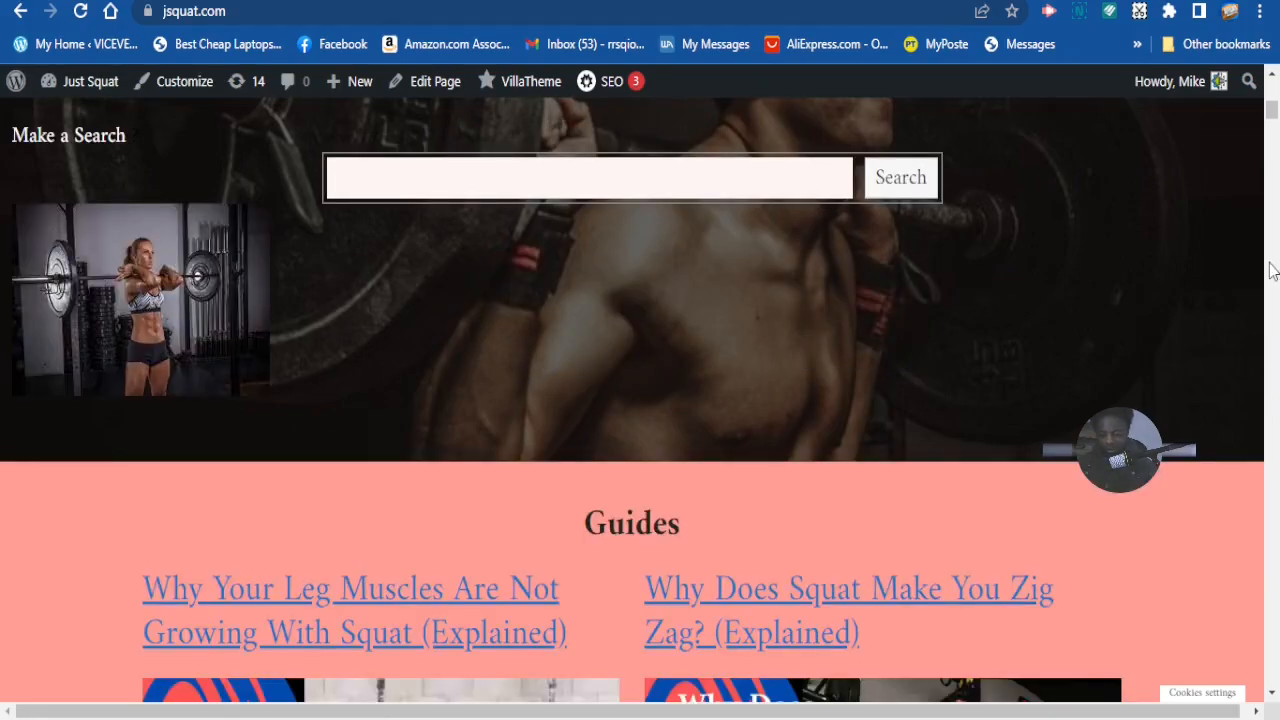
pyautogui.scroll(-5, 1268, 110)
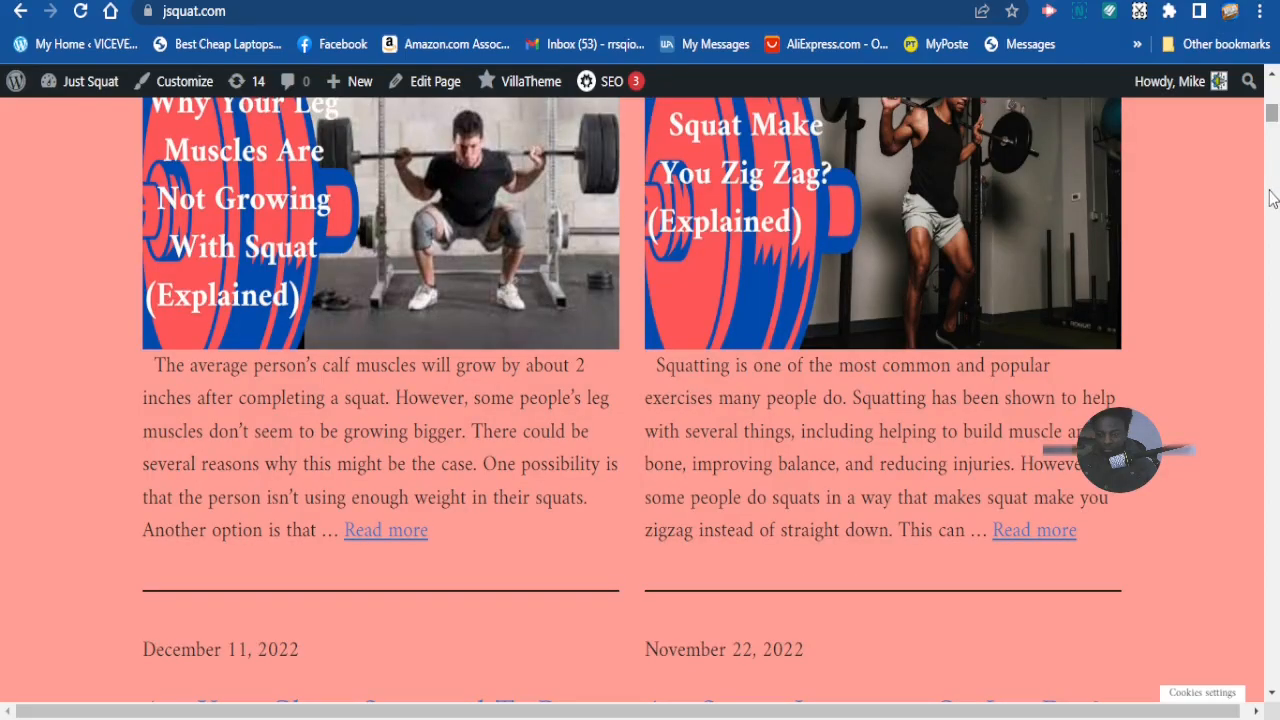
pyautogui.moveTo(1271, 190); pyautogui.dragTo(1270, 712)
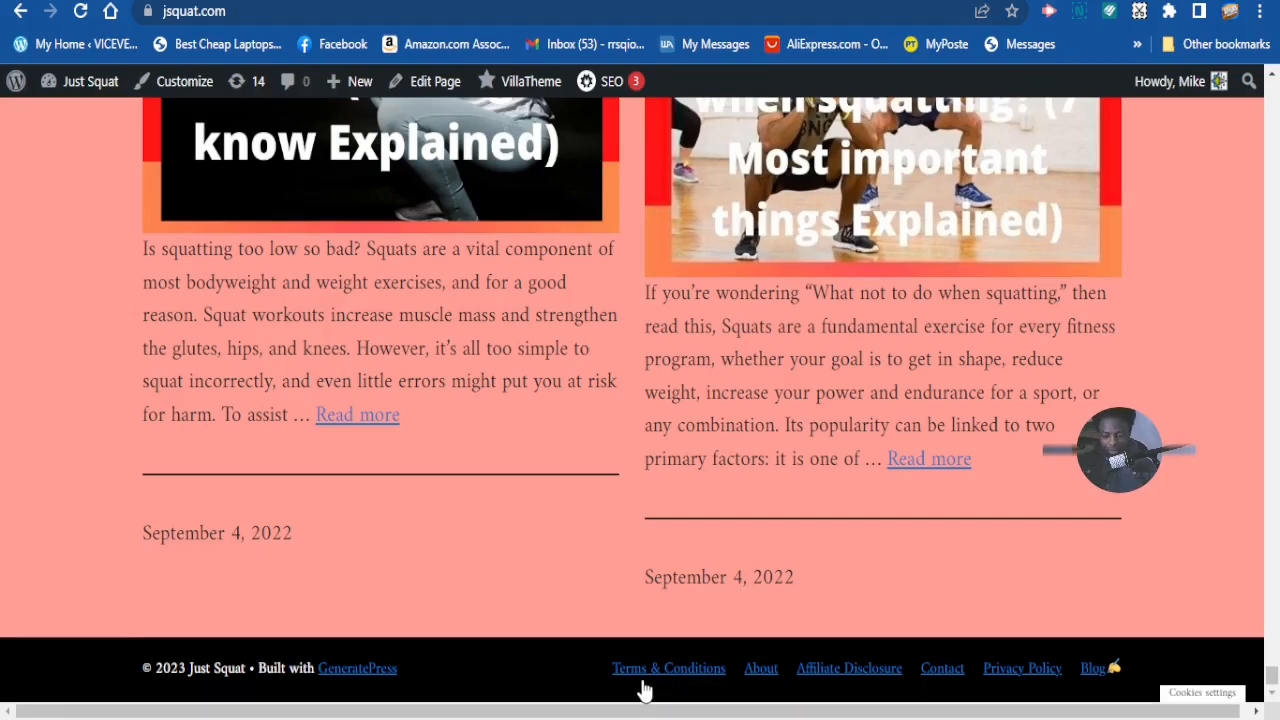
# - Test the Terms & Conditions footer link and scroll back up its page
pyautogui.click(666, 678)
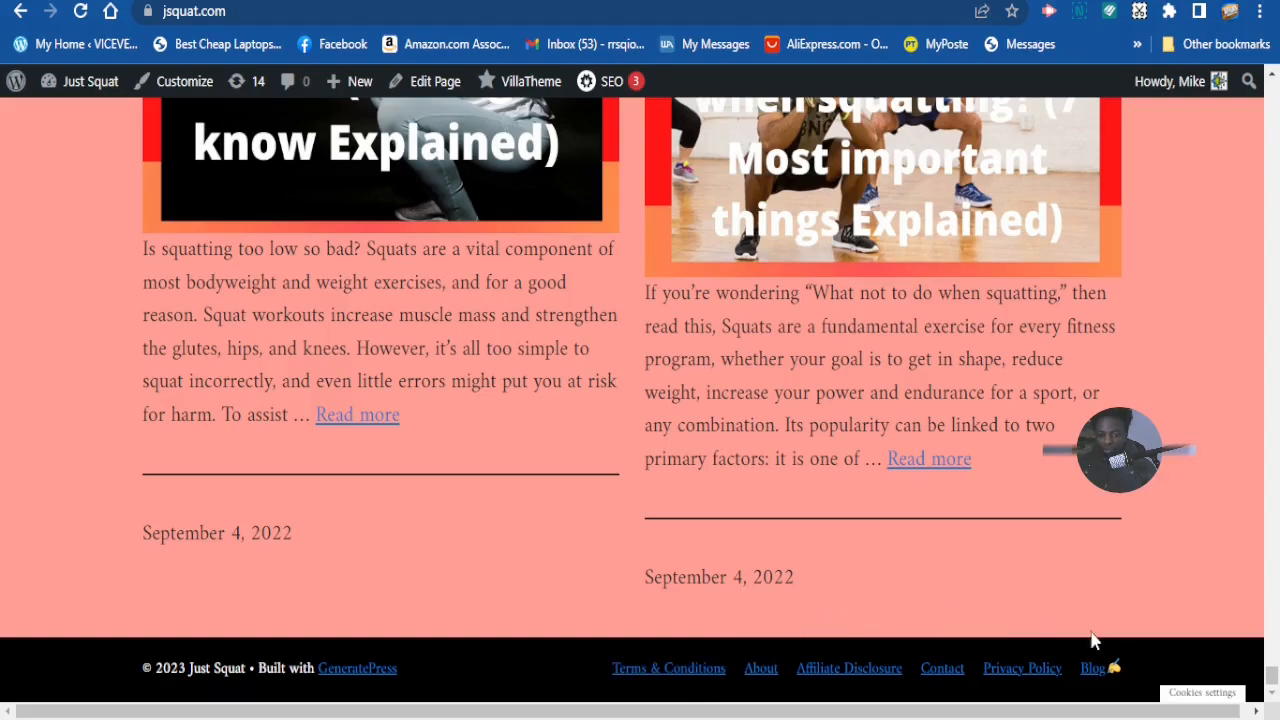
pyautogui.moveTo(1273, 680); pyautogui.dragTo(1274, 628)
pyautogui.moveTo(1279, 290)
pyautogui.mouseDown()
pyautogui.moveTo(1267, 286)
pyautogui.moveTo(1275, 566)
pyautogui.moveTo(1279, 266)
pyautogui.mouseUp()
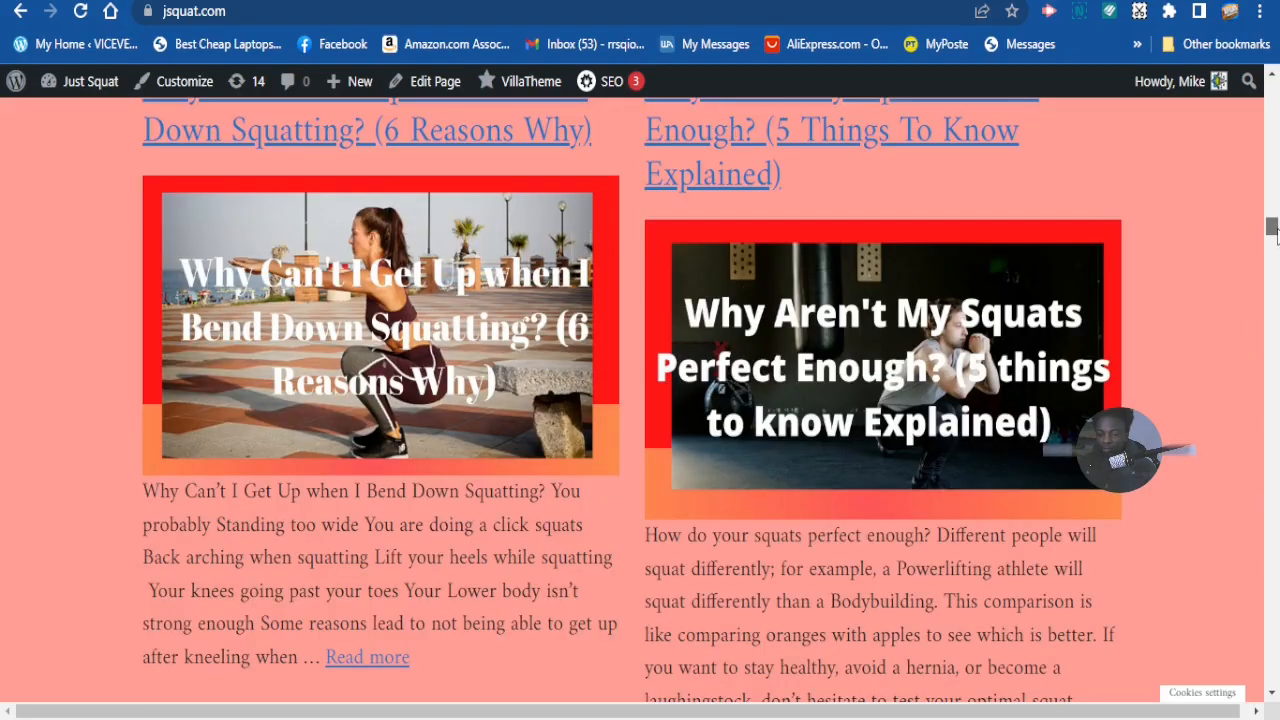
pyautogui.moveTo(1277, 118); pyautogui.dragTo(1263, 128)
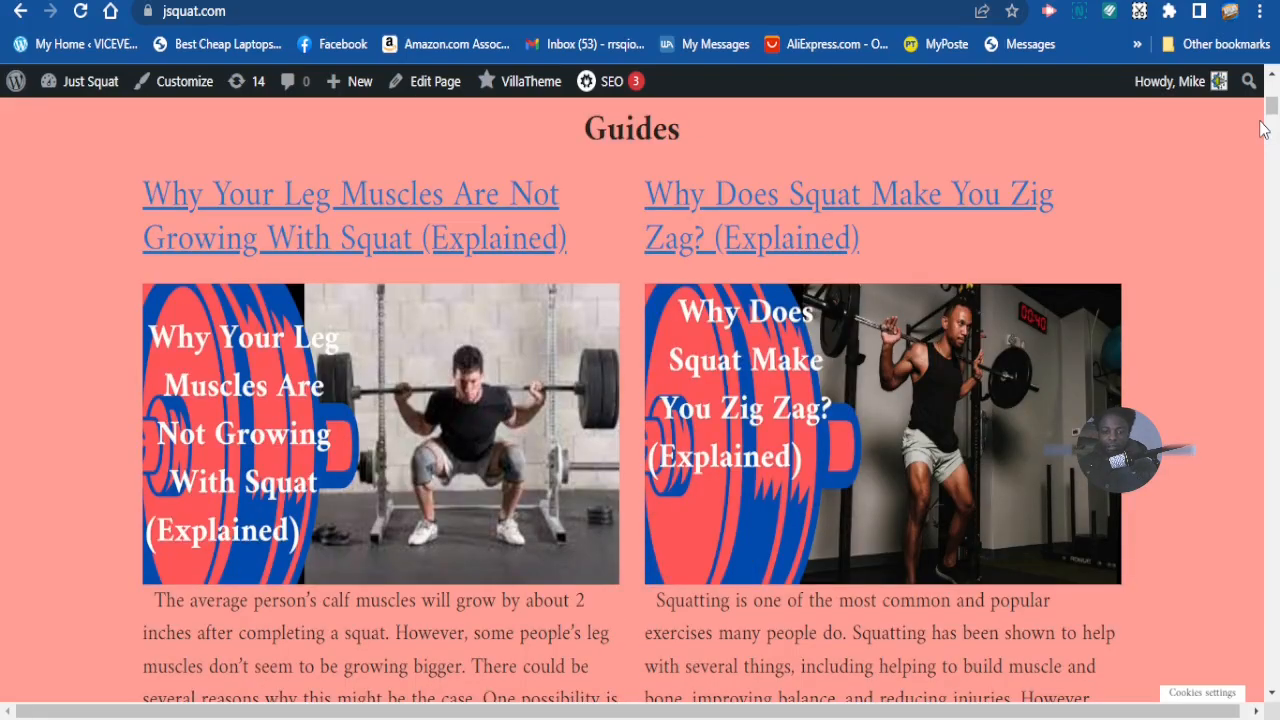